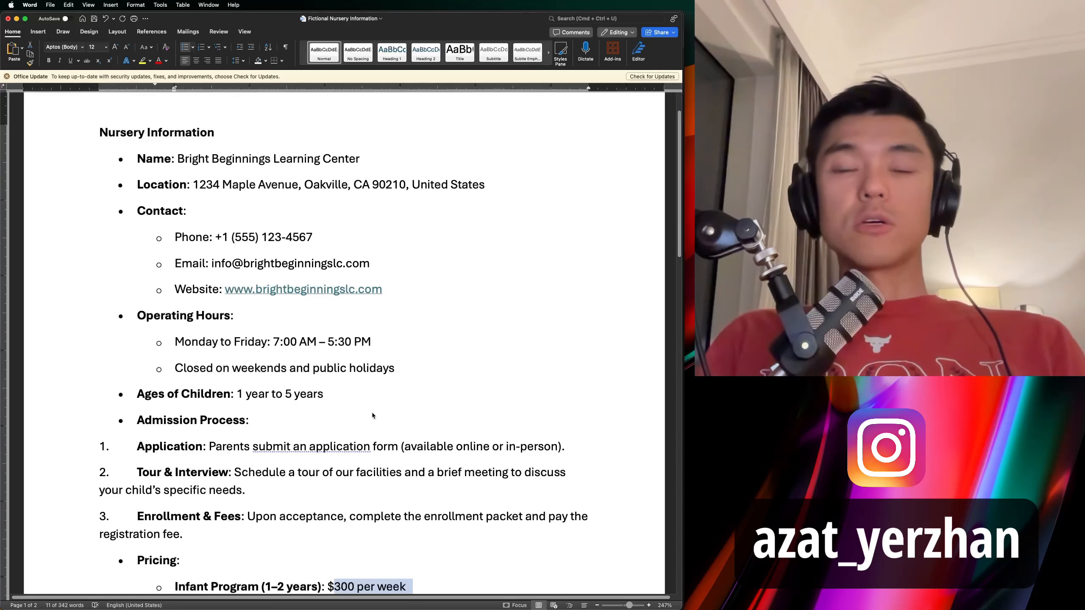
Leave the nursery document for the empty Bright Beginnings Learning Center bot chat in Telegram Web.
key("super+Tab")
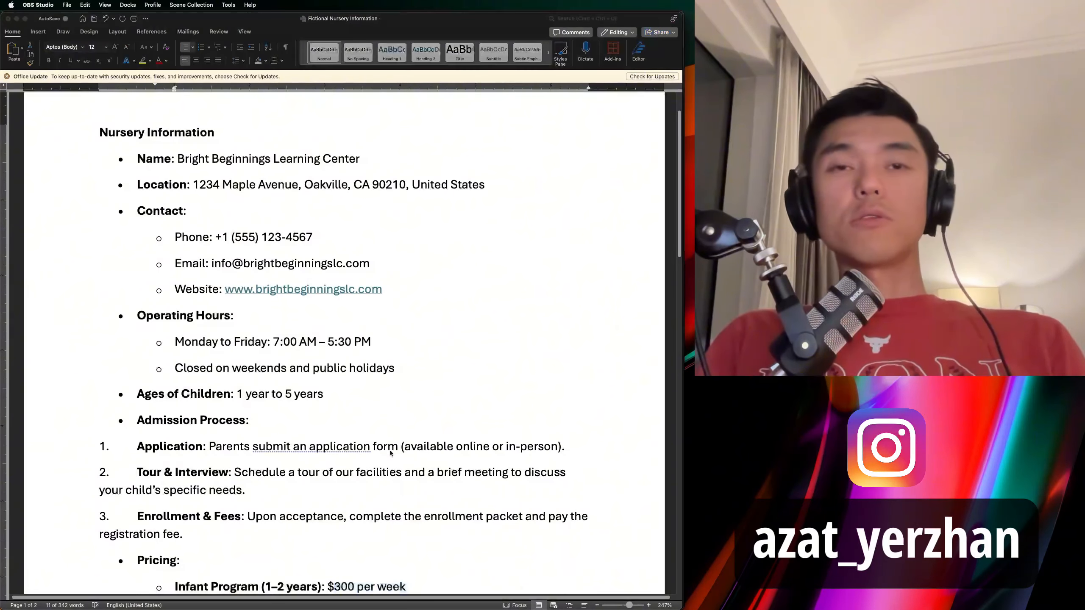
key("super+Tab")
key("super+Tab")
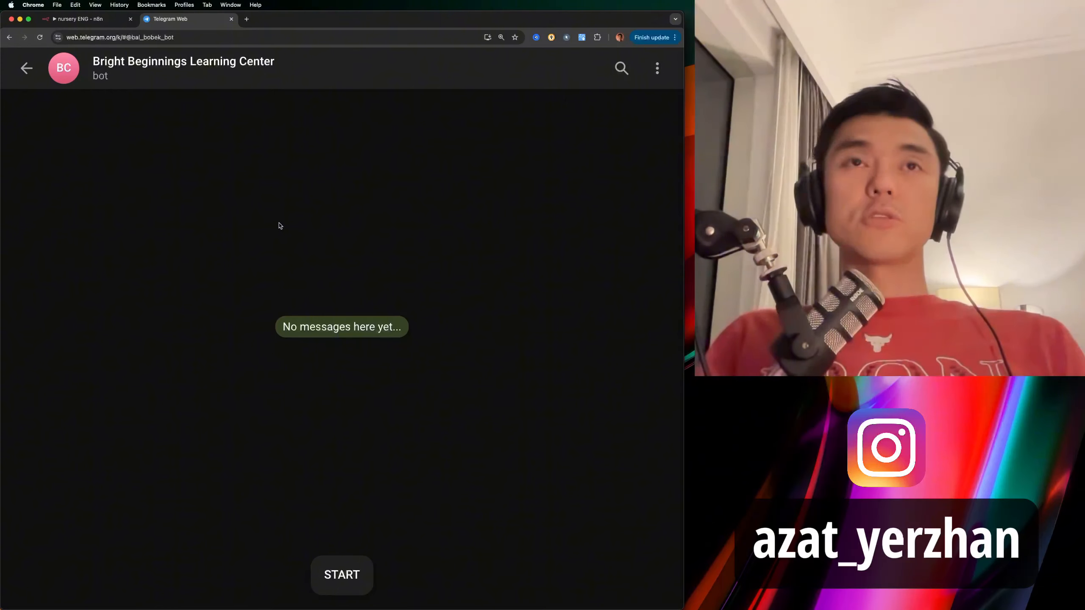
Start the bot, ask 'what are the prices', and heart both replies.
left_click(354, 574)
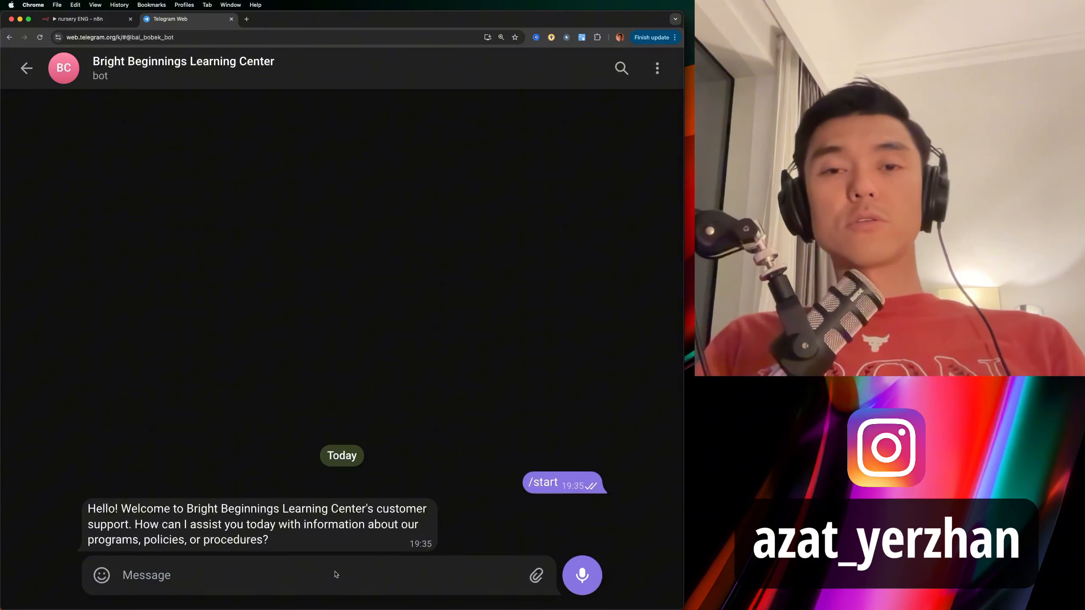
double_click(228, 533)
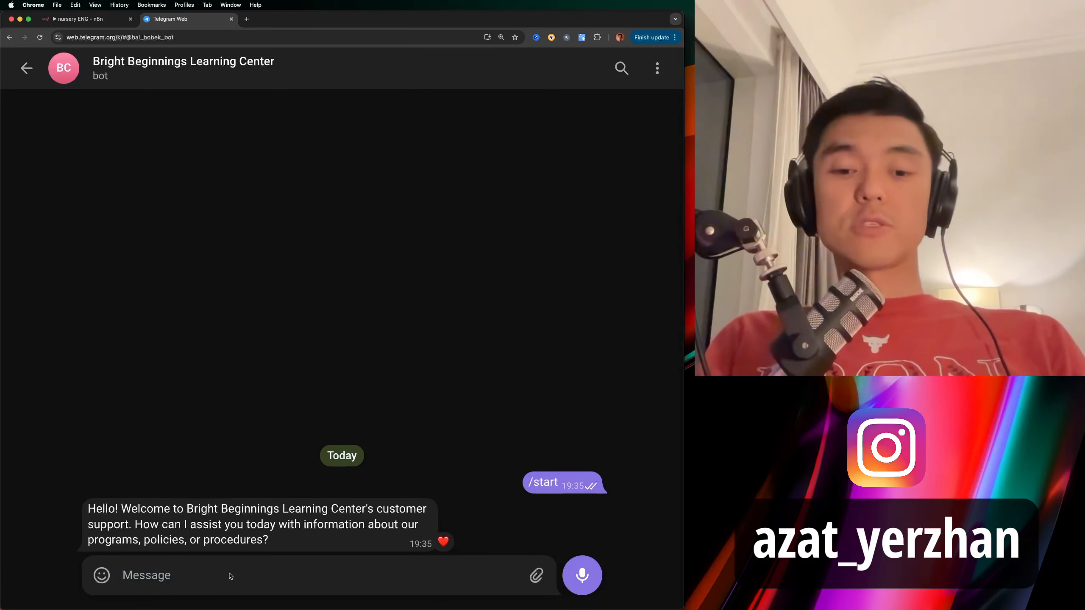
type("what")
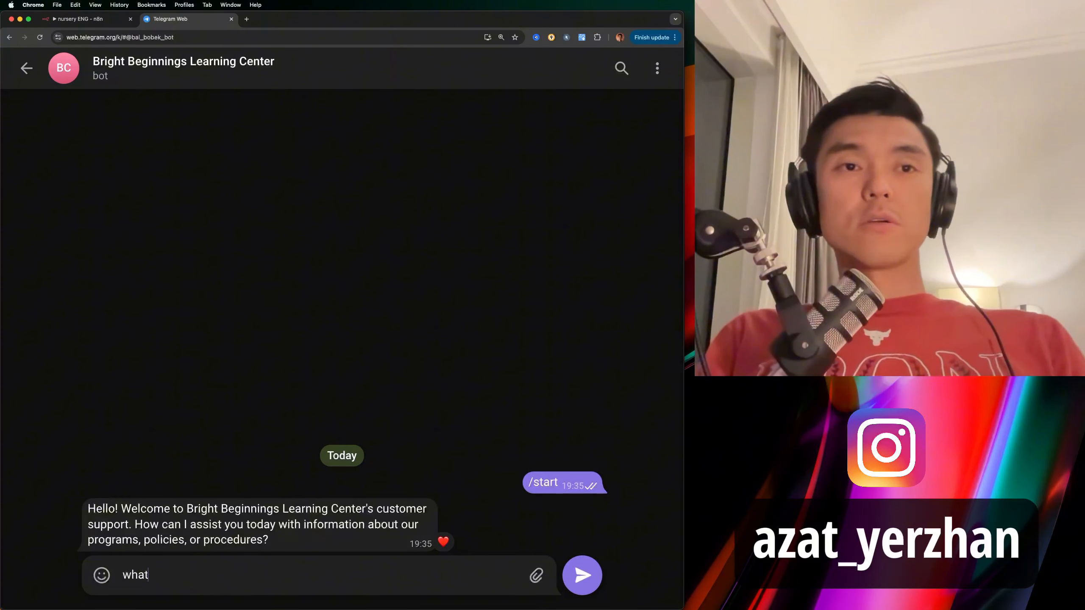
type(" are the prices")
key("Return")
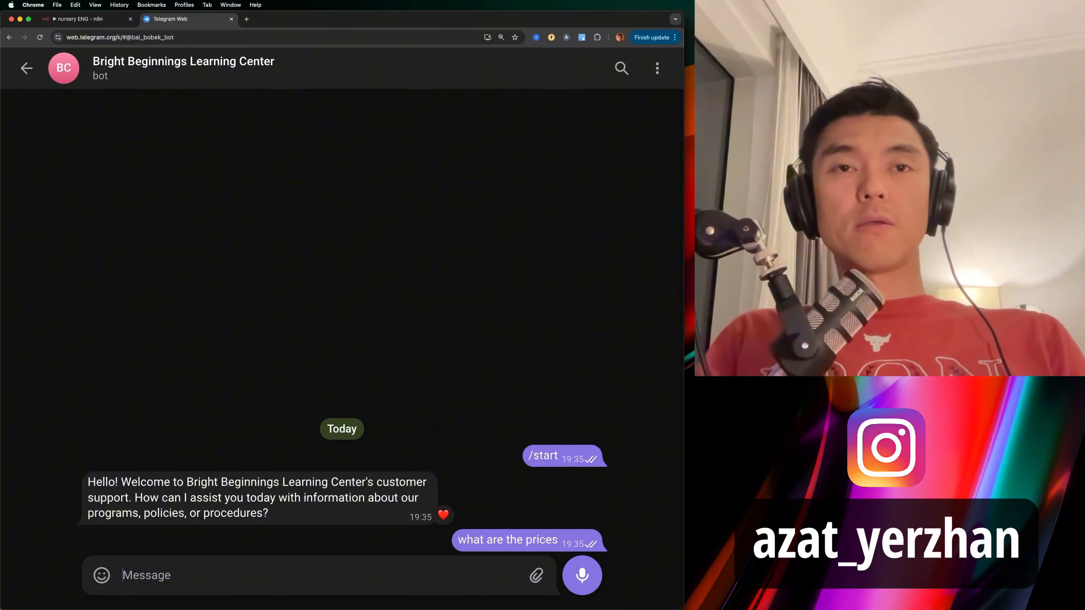
double_click(257, 438)
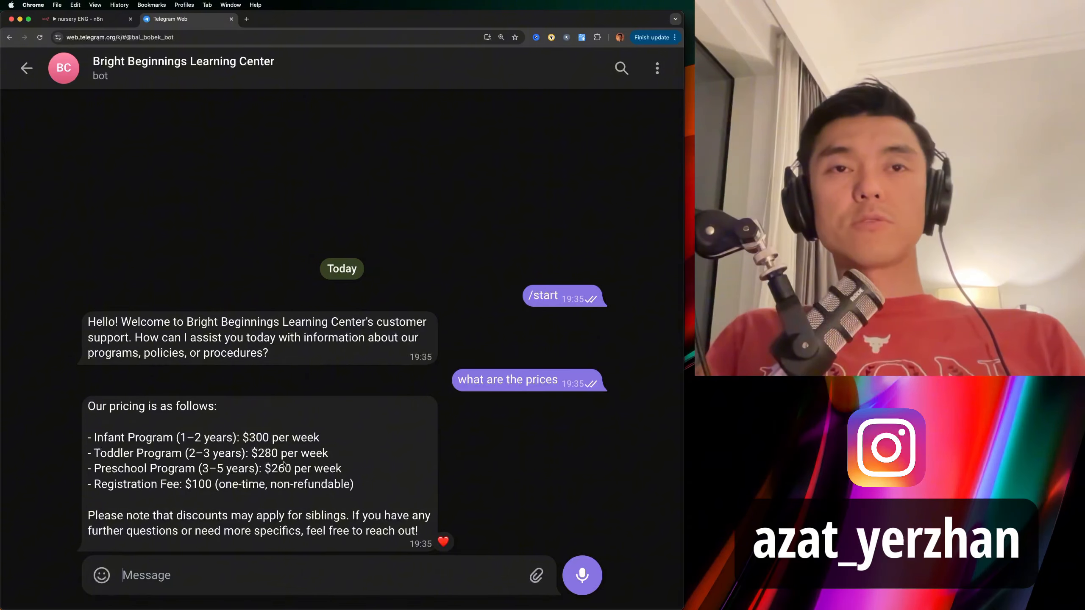
Check the document's pricing section and select the age range '1 year to 5 years'.
key("super+Tab")
scroll(317, 344, "down", 6)
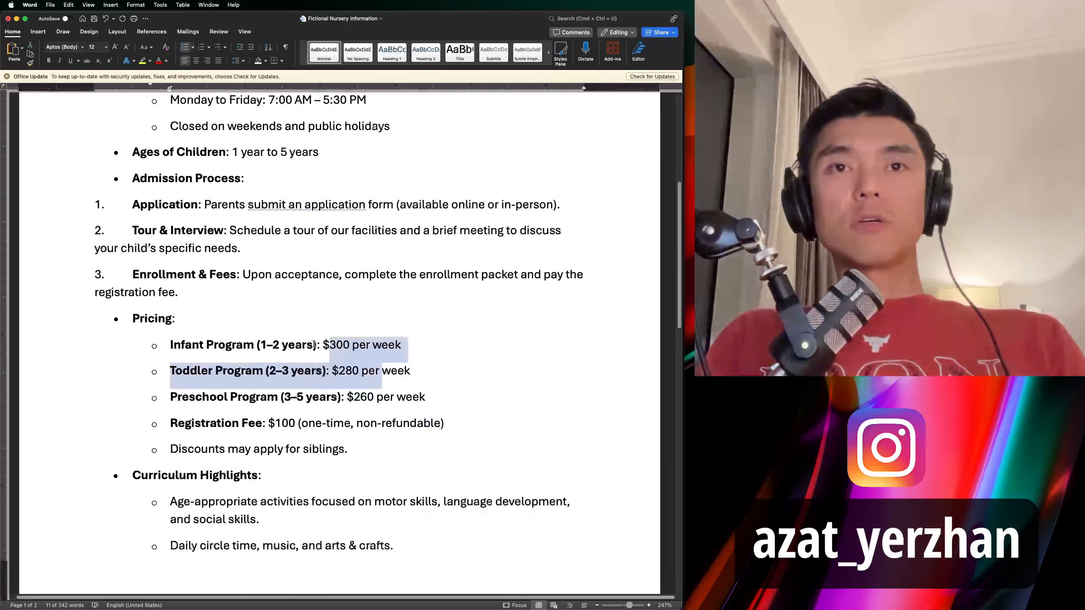
left_click(346, 346)
key("super+Tab")
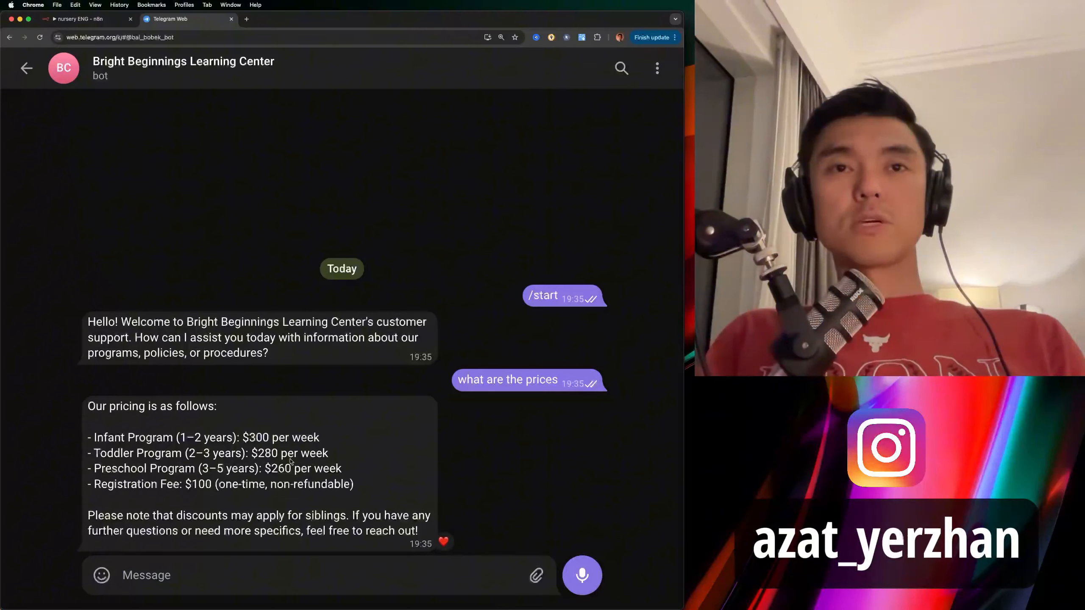
key("super+Tab")
scroll(329, 283, "up", 3)
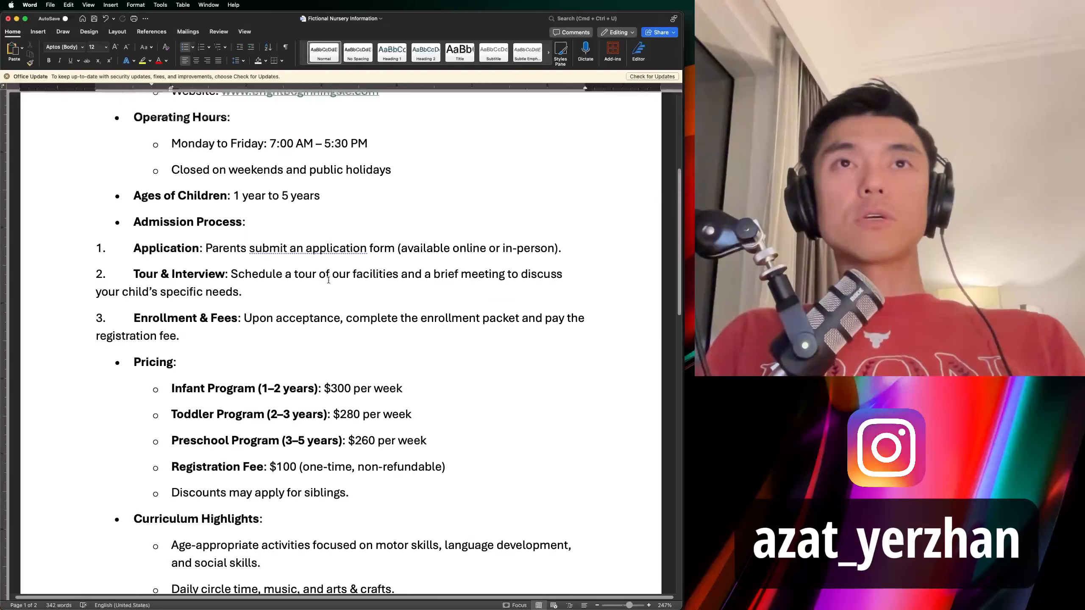
left_click_drag(321, 249, 233, 249)
key("super+Tab")
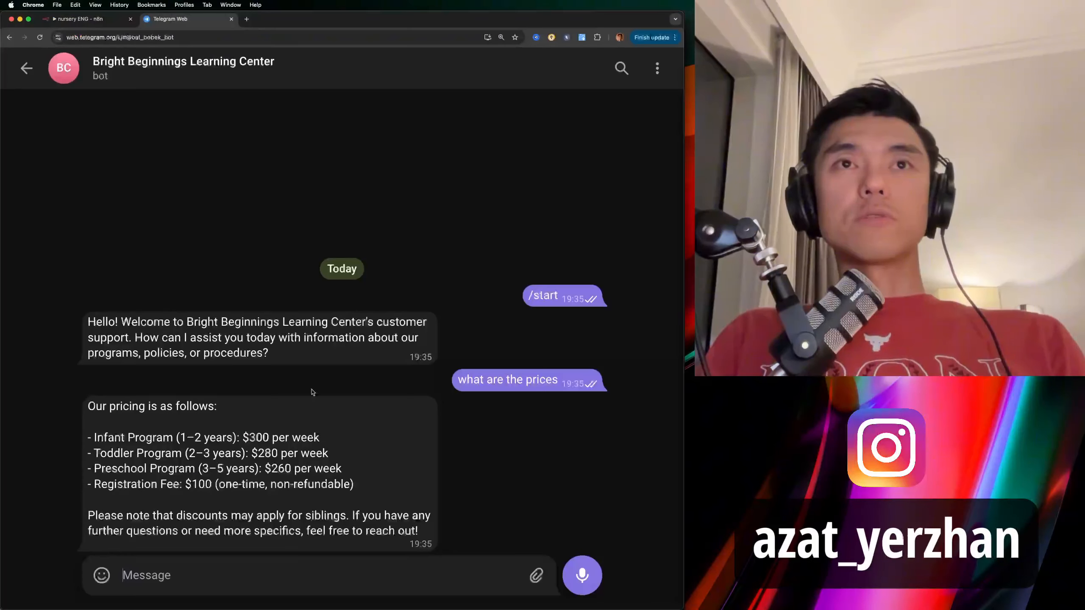
Ask the bot 'my son is 9 months, do you accept'.
left_click(329, 581)
type("which ye")
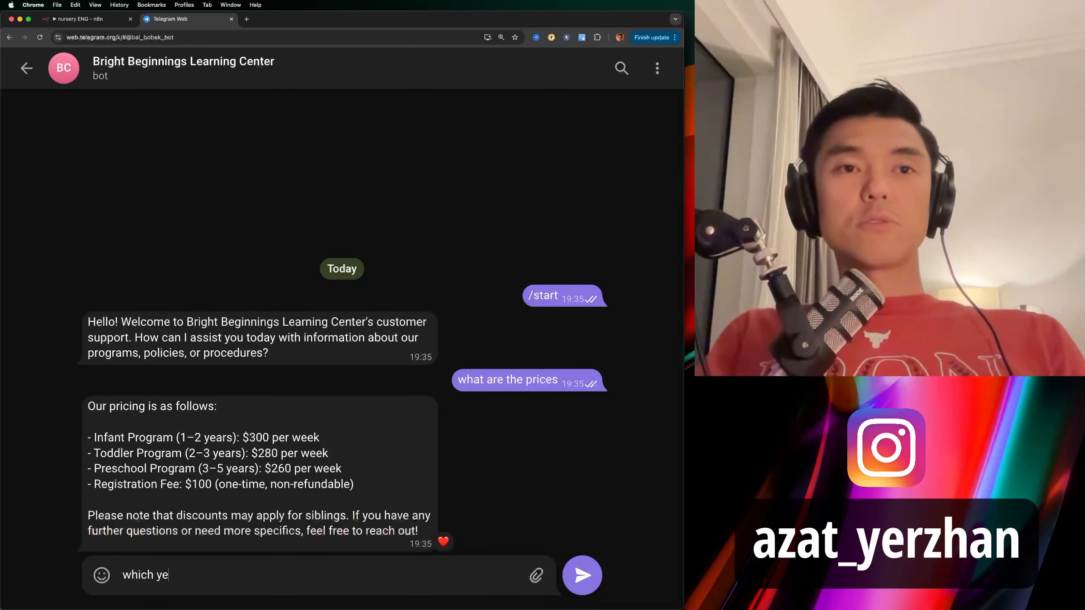
type("a")
key("super+a")
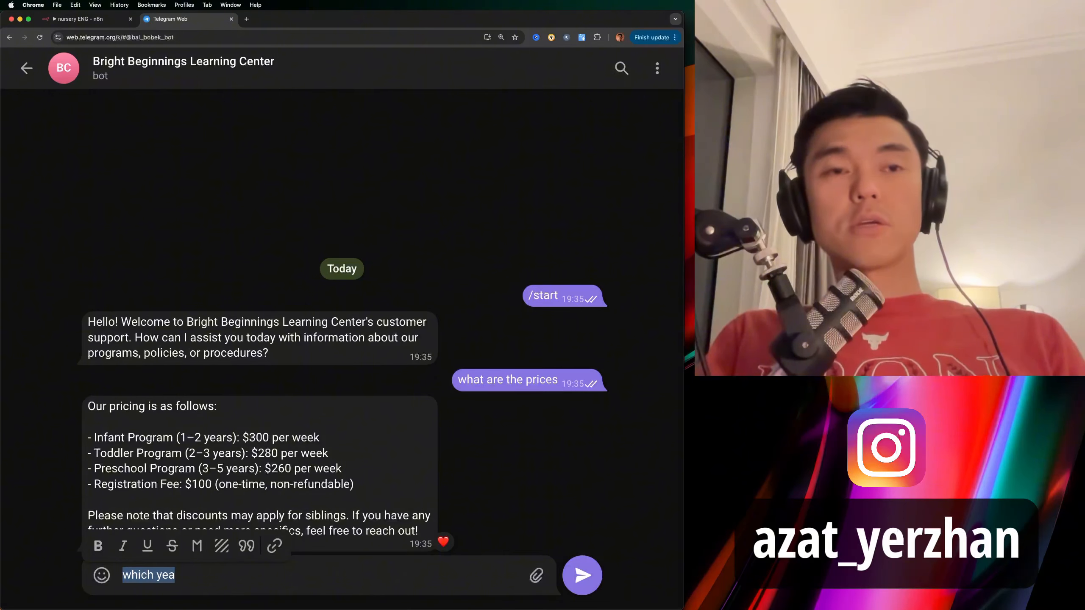
type("my son is 9")
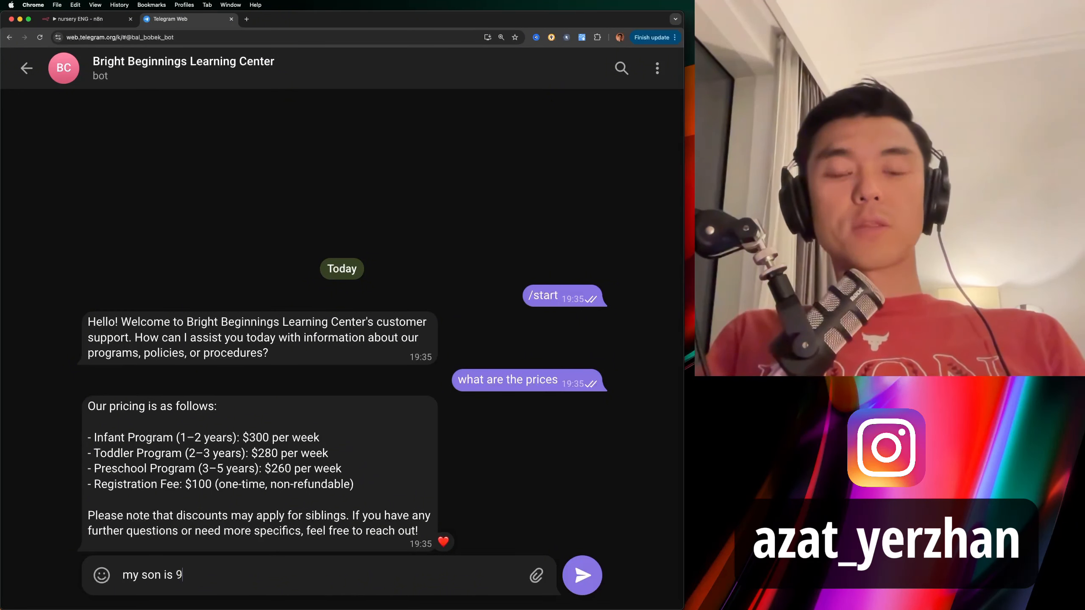
type(" months, do yo")
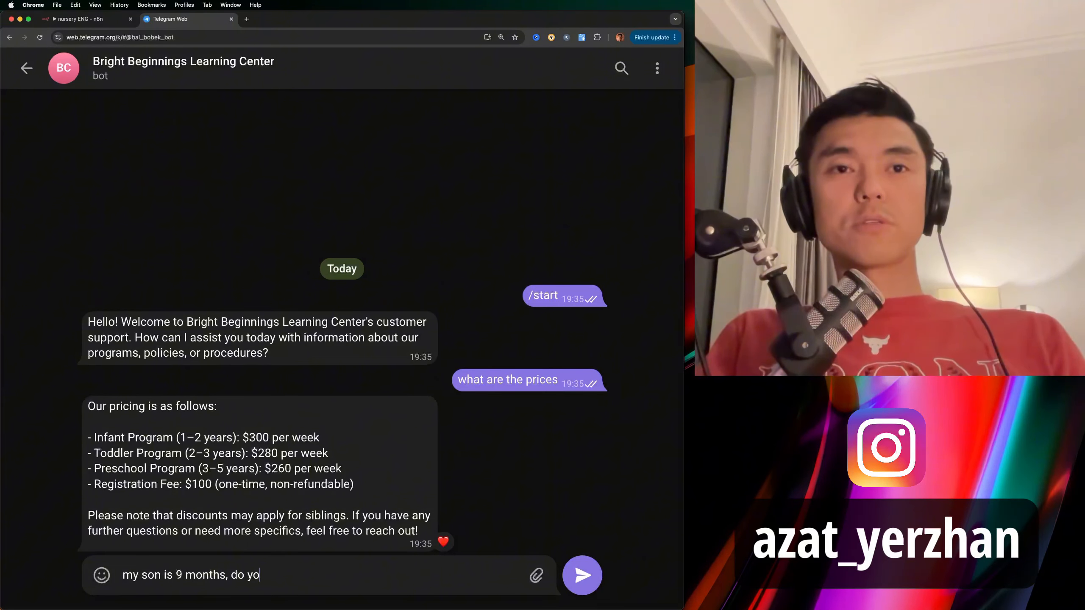
type("u accept")
key("Return")
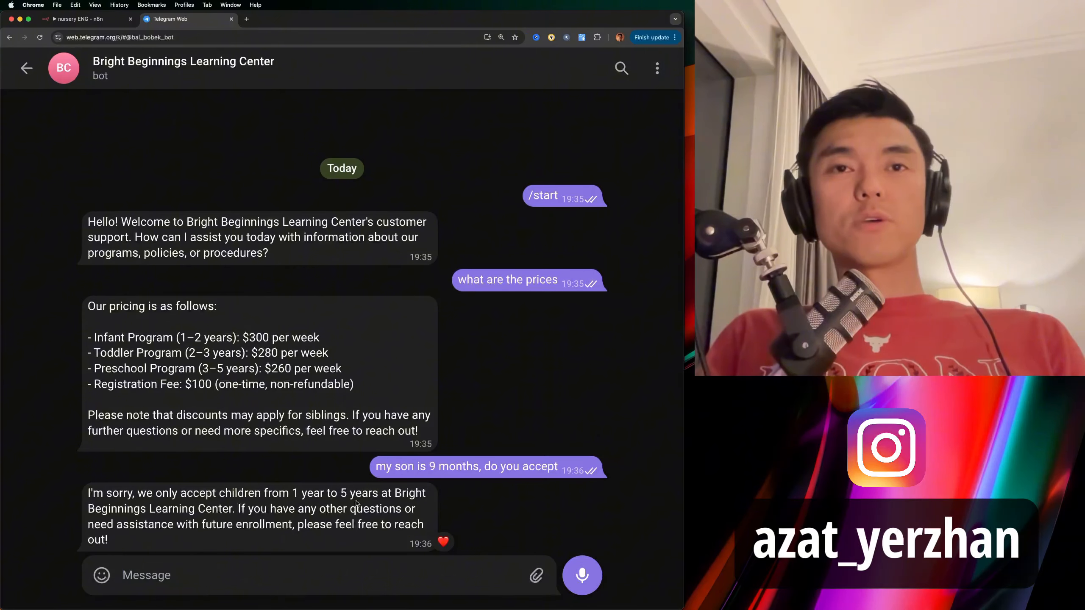
Reconfirm the '1 year to 5 years' age range in Word, then open the nursery ENG workflow.
key("super+Tab")
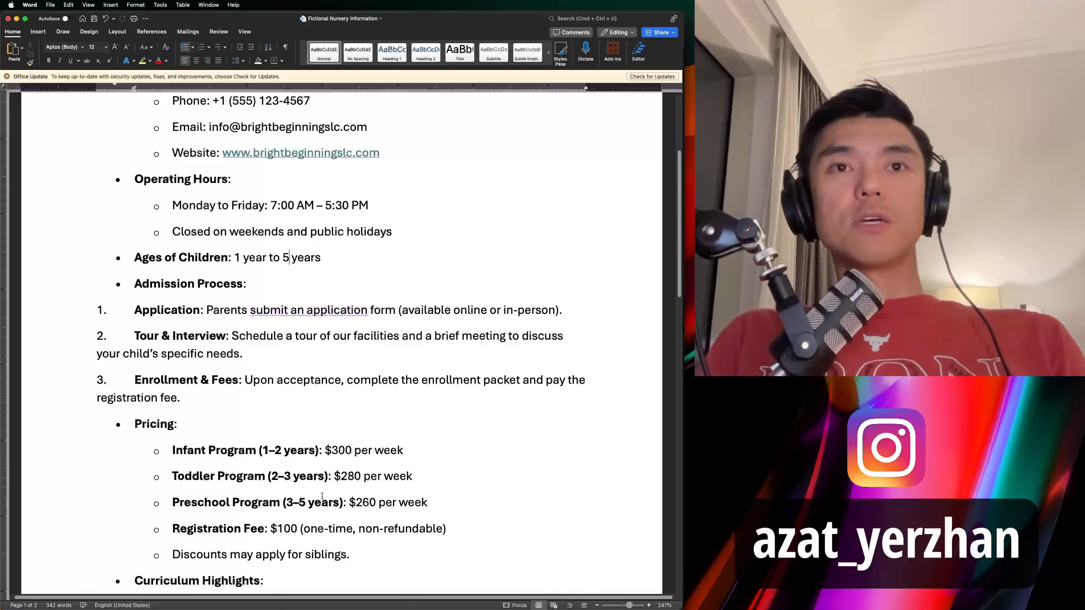
left_click_drag(321, 258, 238, 258)
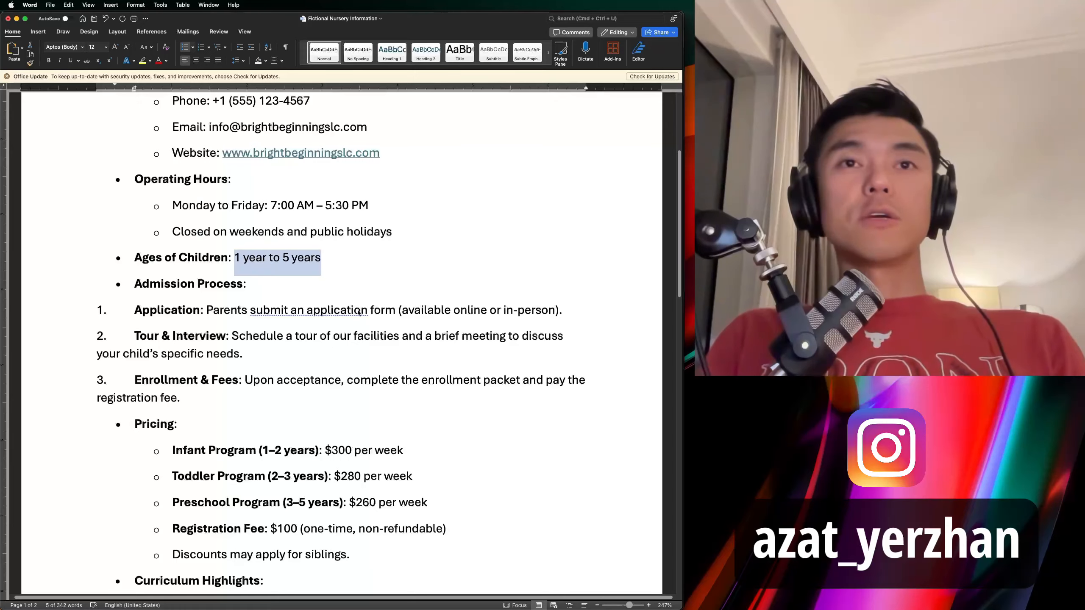
scroll(359, 313, "down", 3)
key("super+Tab")
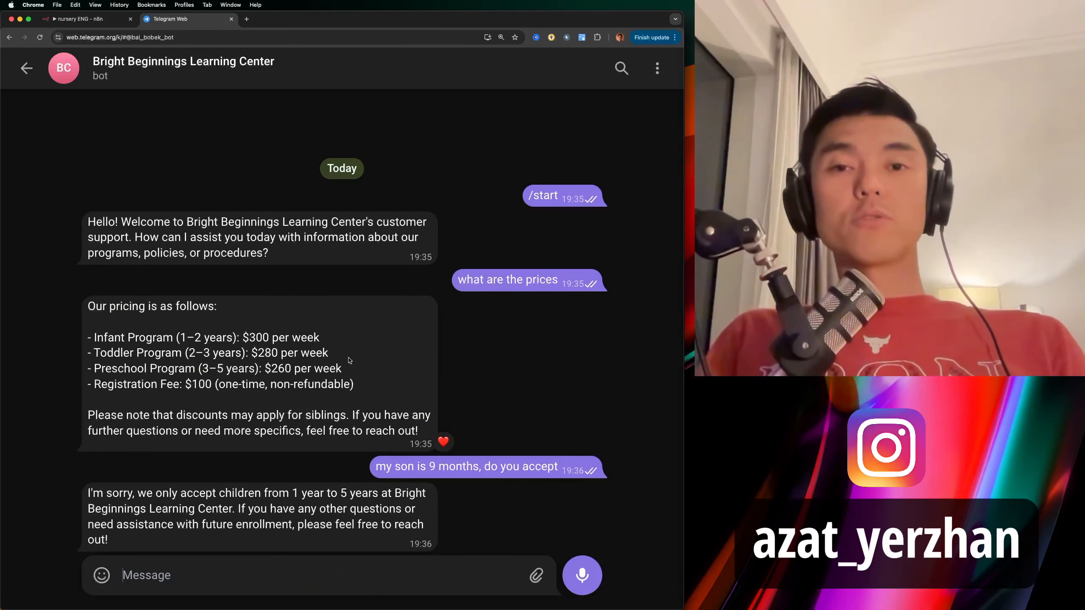
left_click(106, 18)
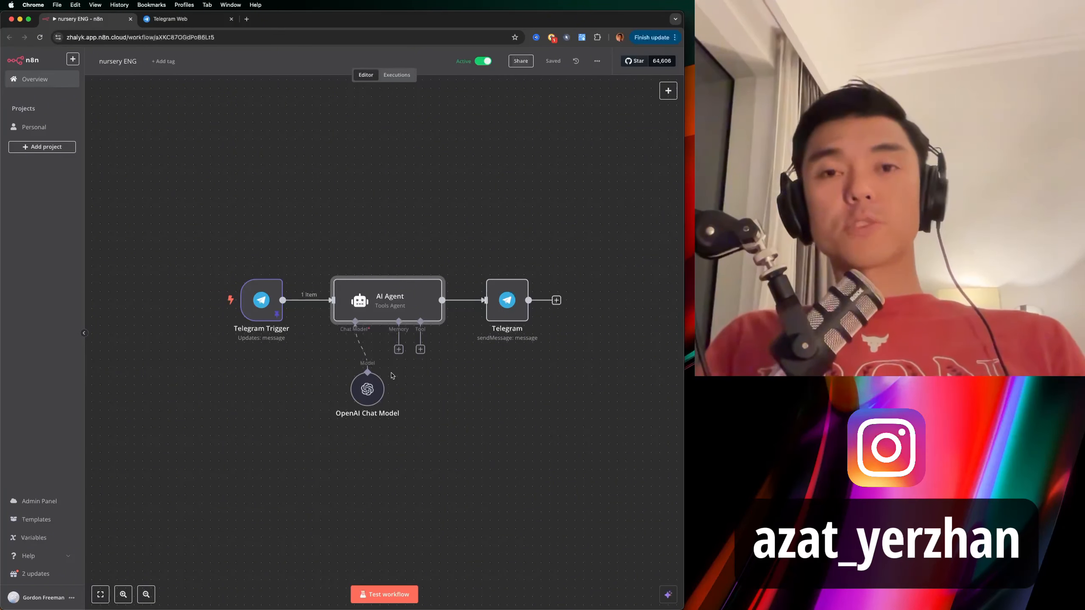
Deactivate the nursery ENG workflow, send 'hi' to the bot, and open n8n's create-new menu.
left_click(483, 61)
left_click(199, 19)
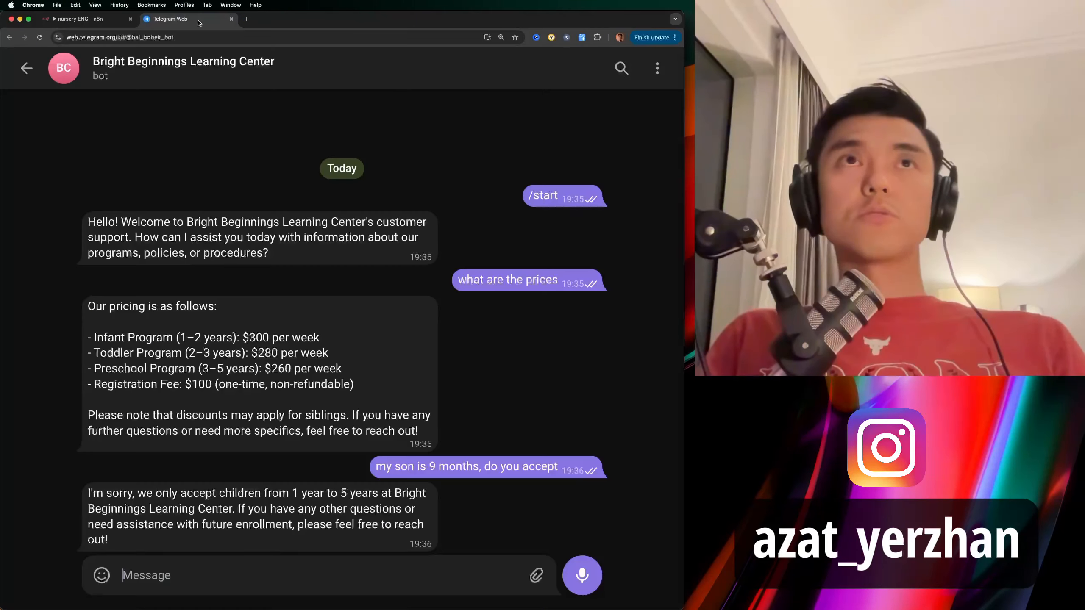
double_click(330, 532)
type("hi")
key("Return")
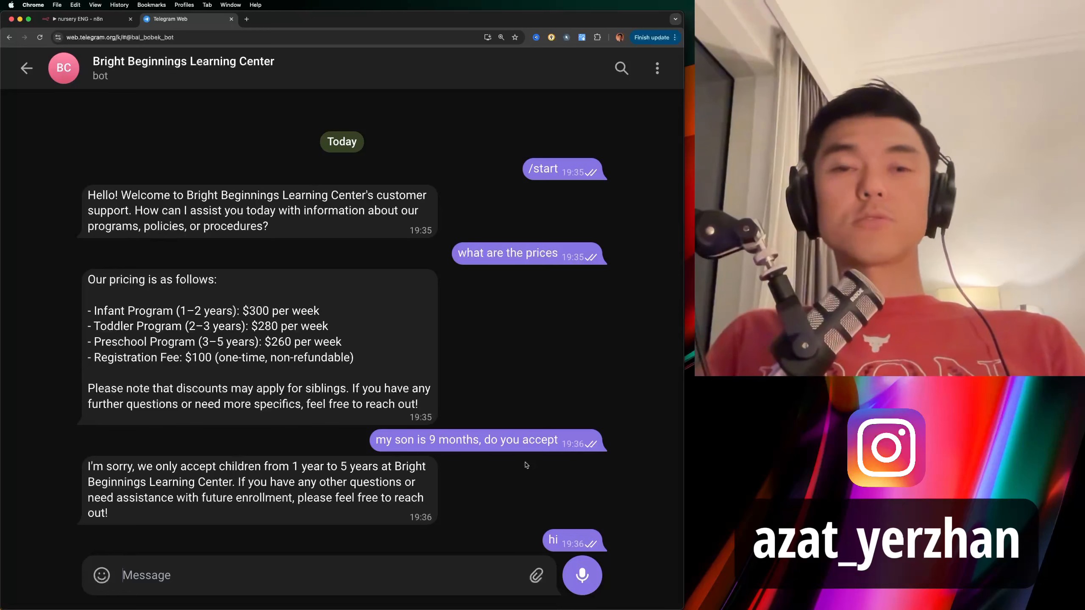
left_click(95, 21)
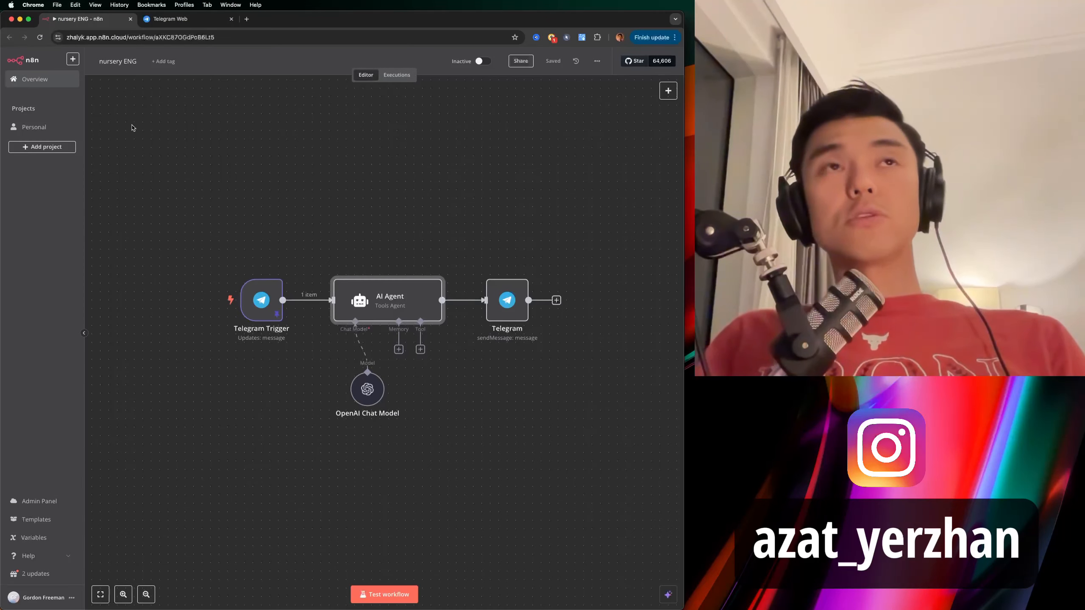
left_click(73, 59)
Create a new Personal workflow whose first node is a Telegram 'On message' trigger.
mouse_move(86, 77)
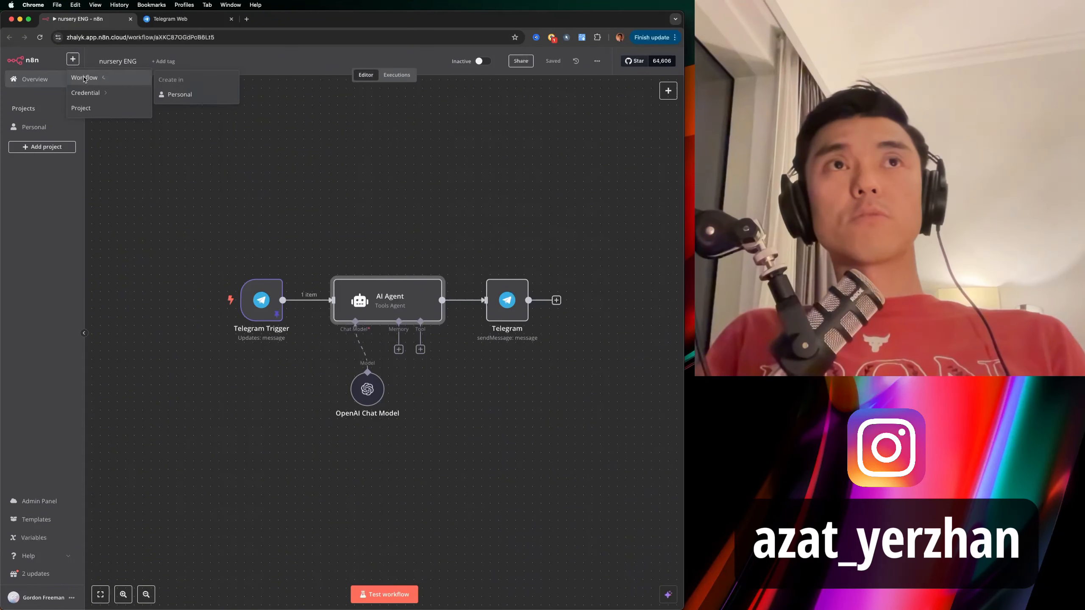
left_click(180, 95)
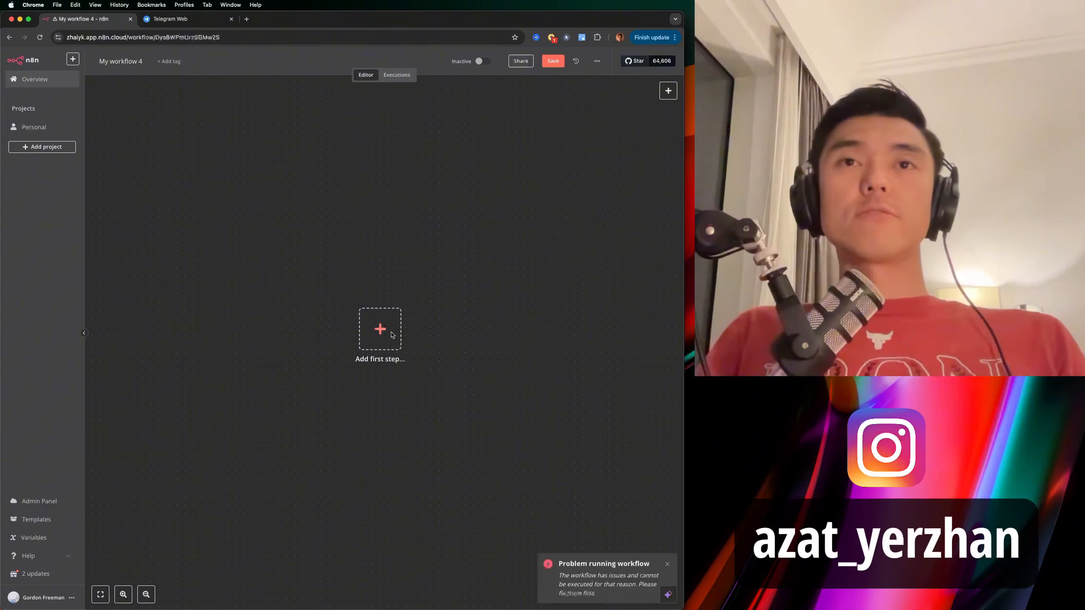
left_click(388, 331)
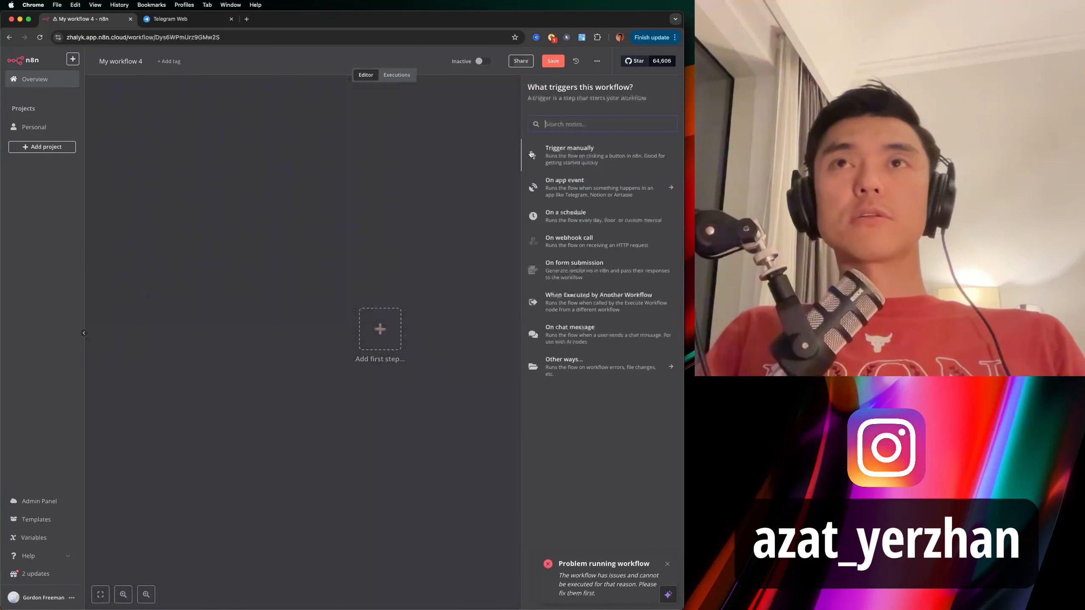
type("teleg")
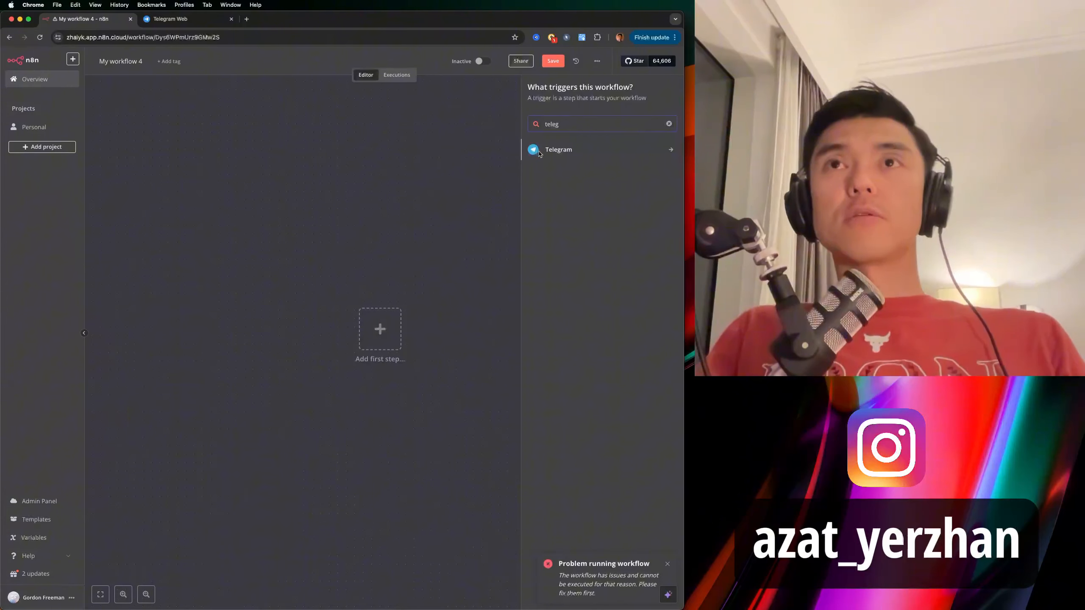
left_click(546, 156)
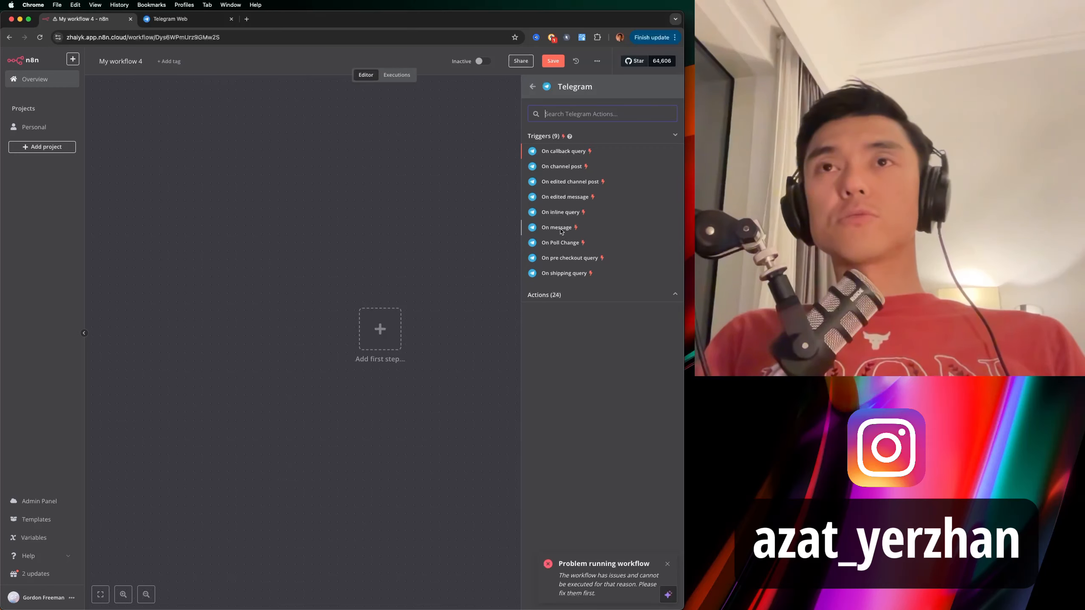
left_click(561, 231)
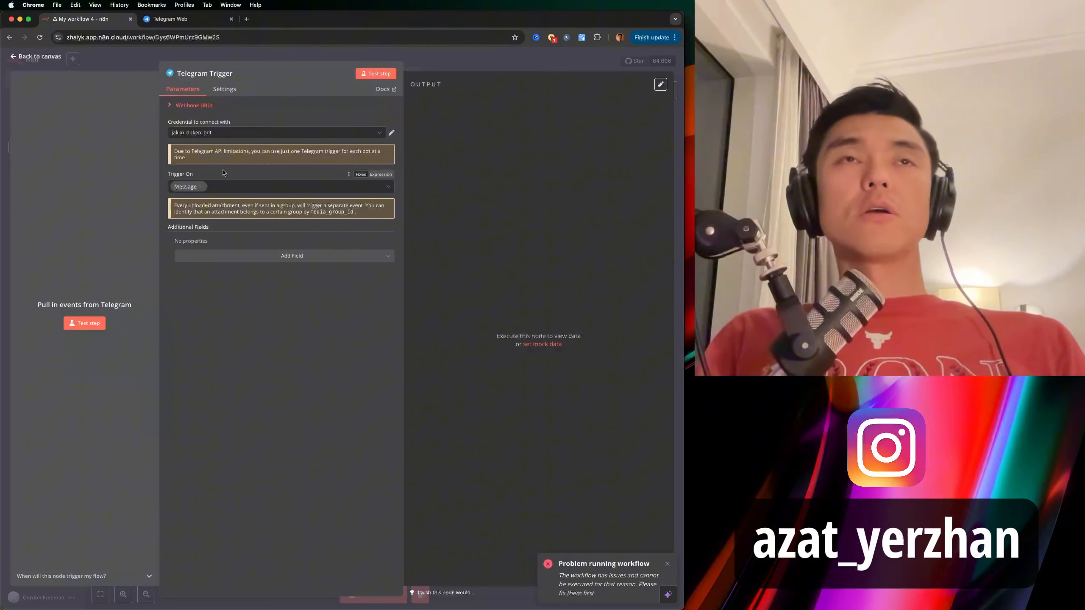
Switch the trigger to a different bot credential and capture the test message 'hi'.
left_click(228, 136)
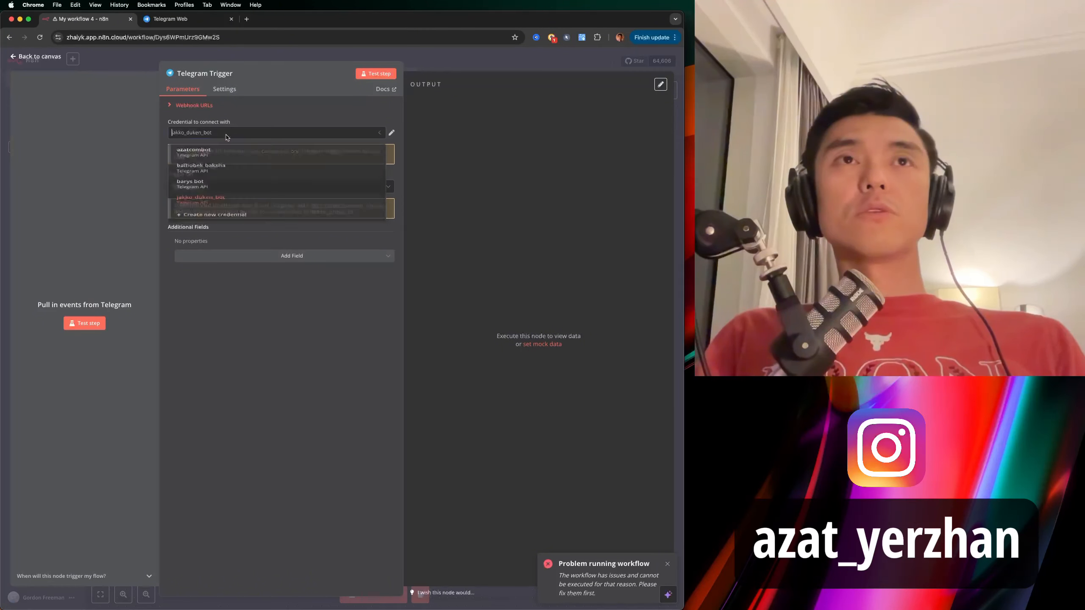
left_click(218, 187)
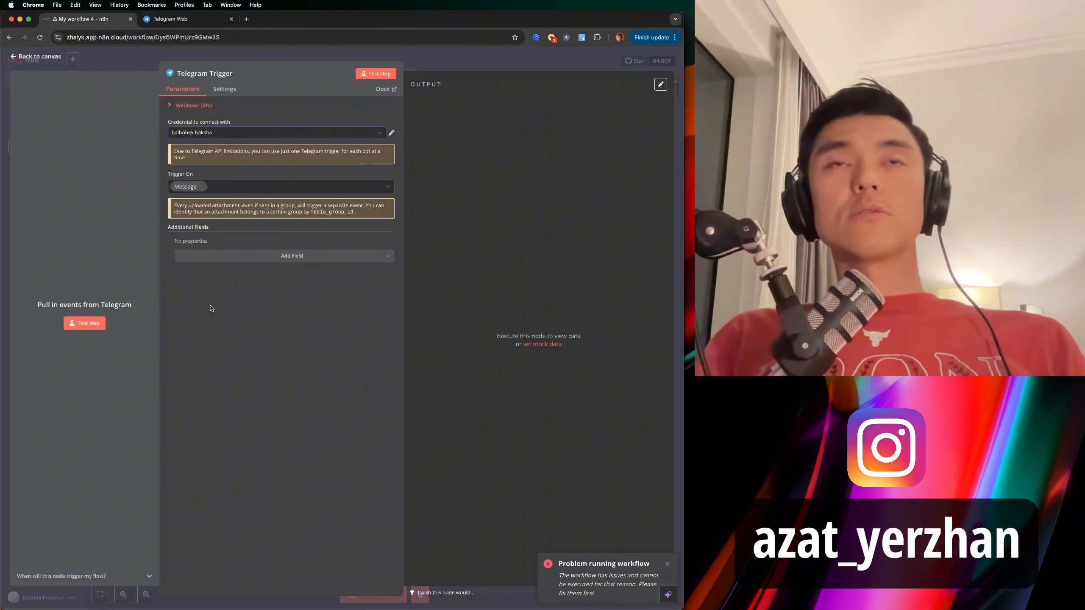
left_click(374, 74)
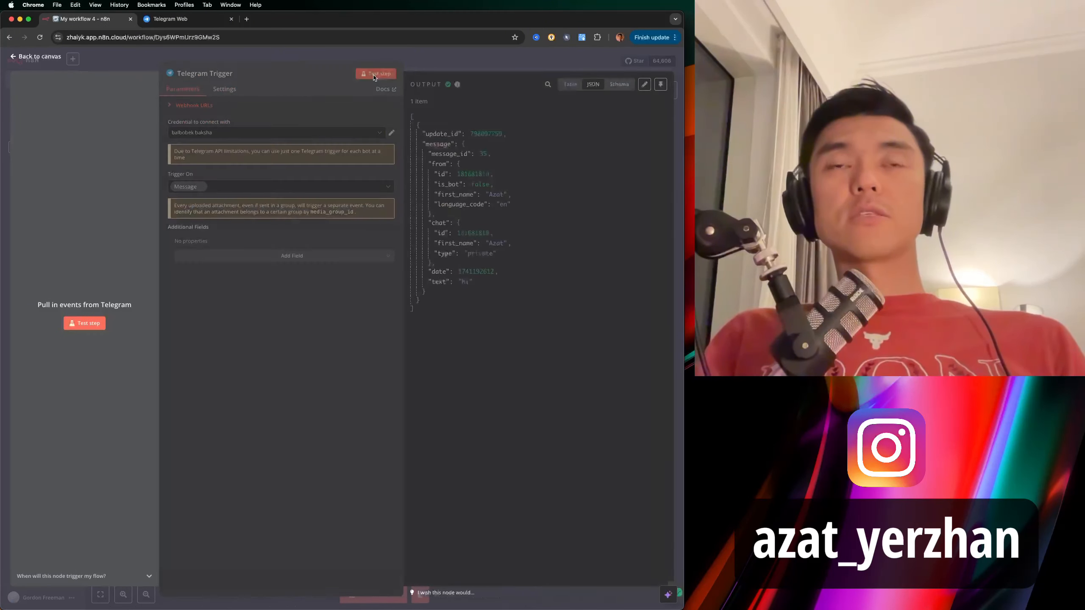
double_click(469, 288)
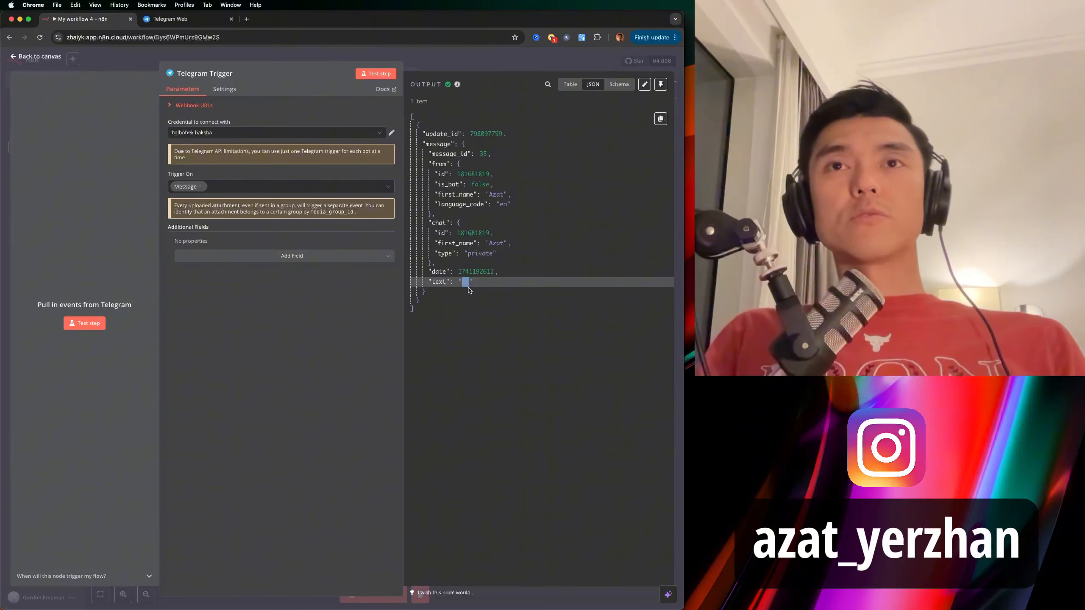
left_click(466, 285)
Inspect the captured JSON output and pin it to the Telegram Trigger.
left_click(194, 21)
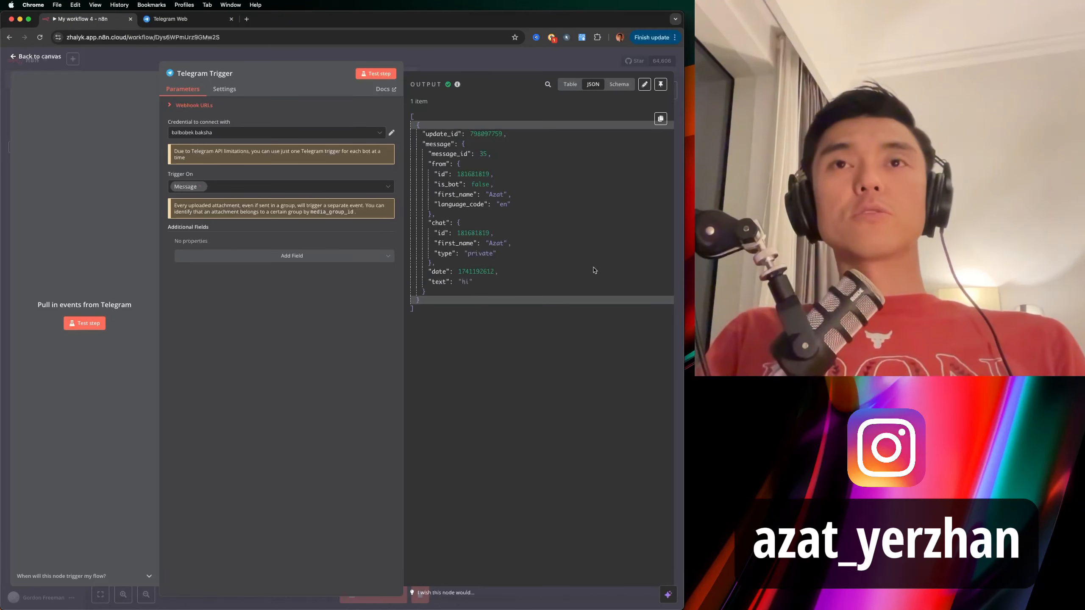
left_click(413, 119)
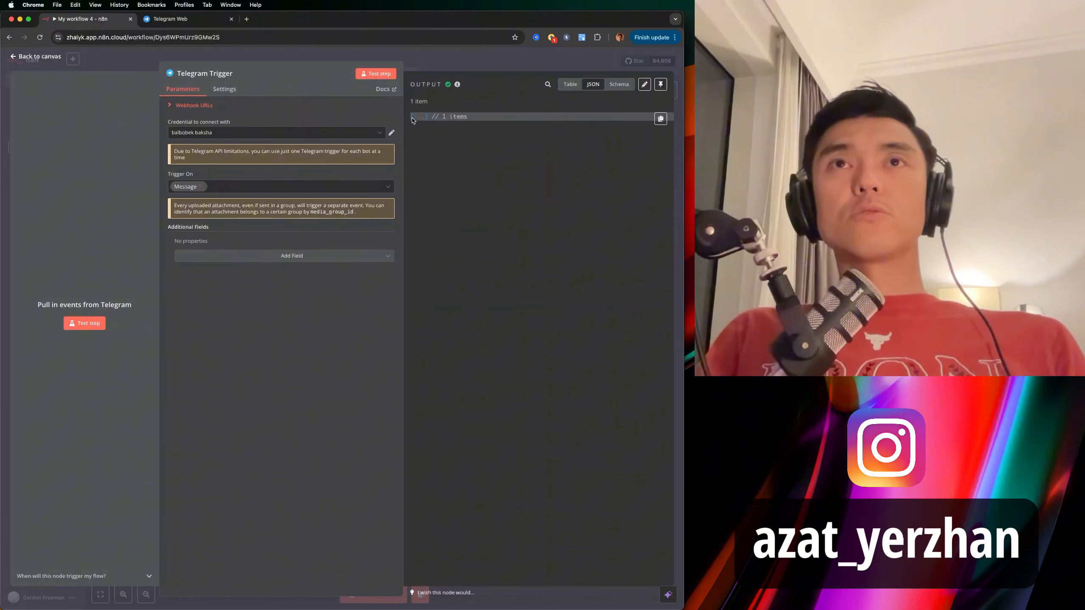
left_click(414, 117)
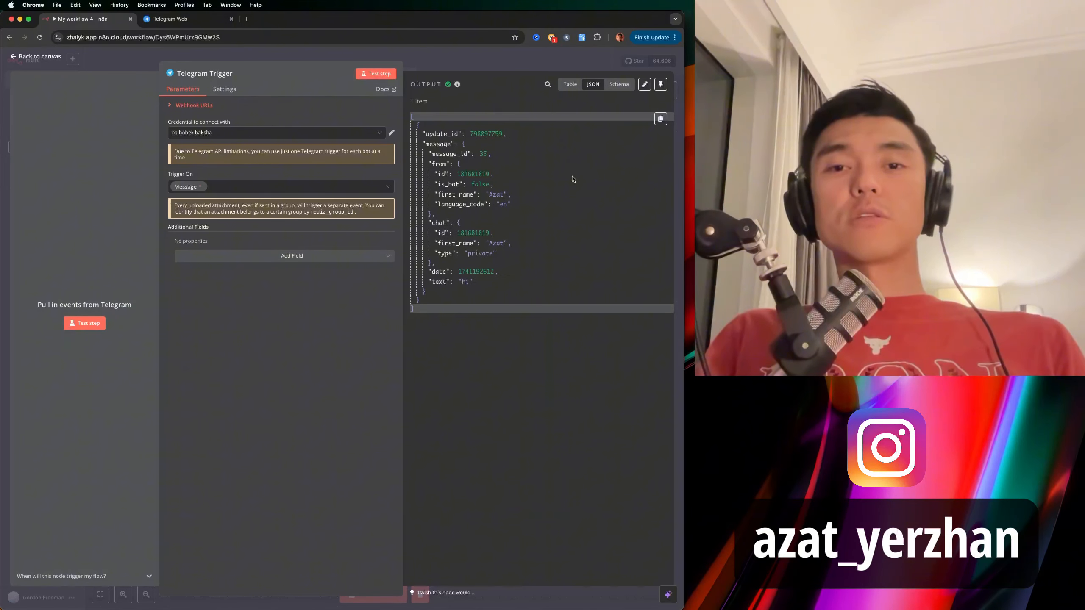
left_click(661, 87)
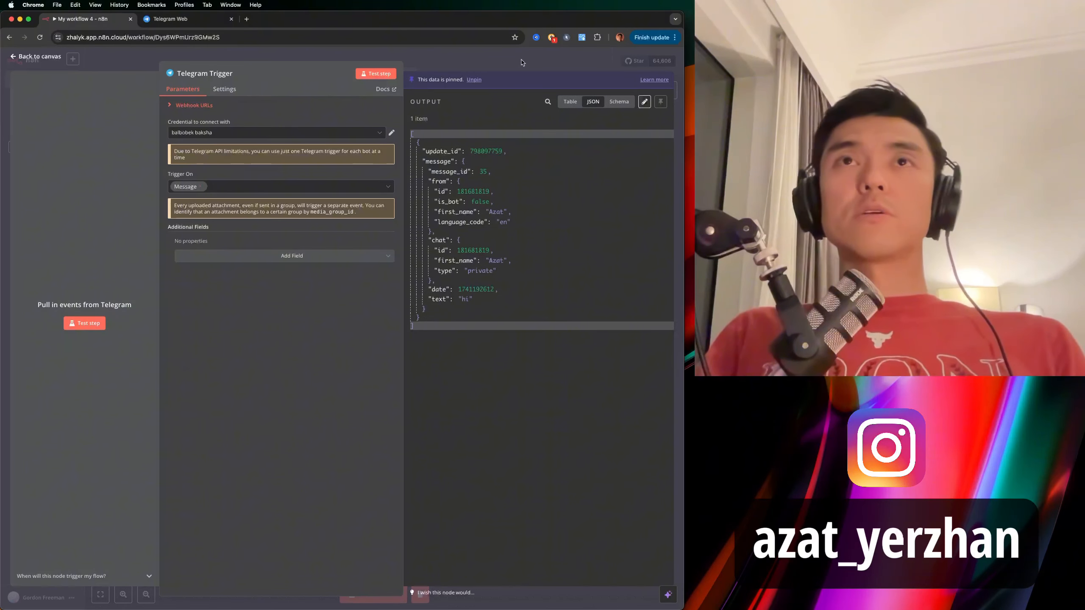
key("Escape")
Add a next step after the Telegram Trigger and search nodes for 'agent'.
scroll(472, 333, "right", 1)
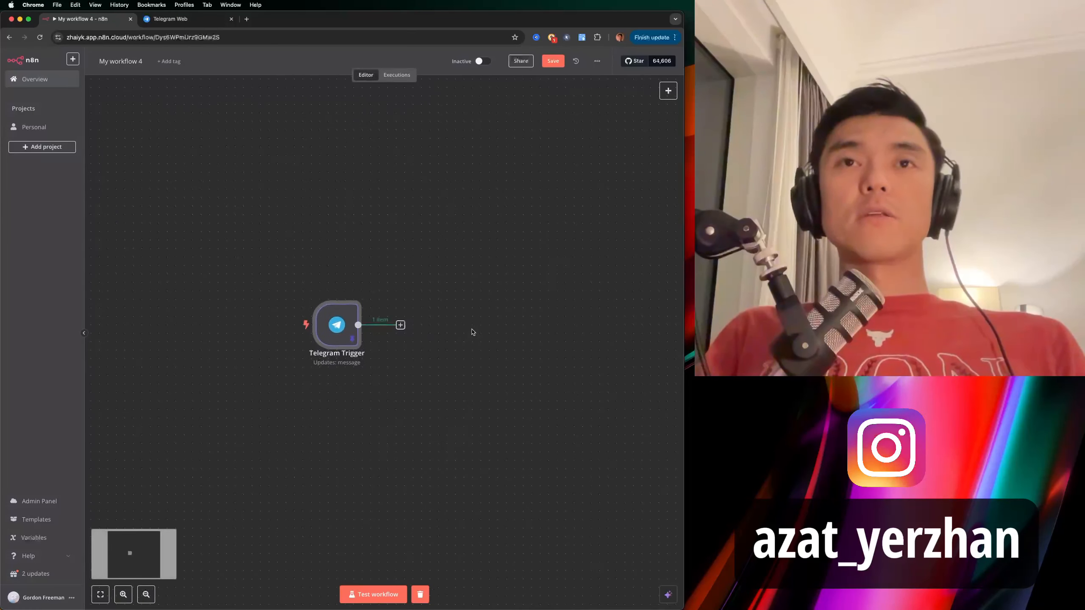
scroll(472, 332, "right", 1)
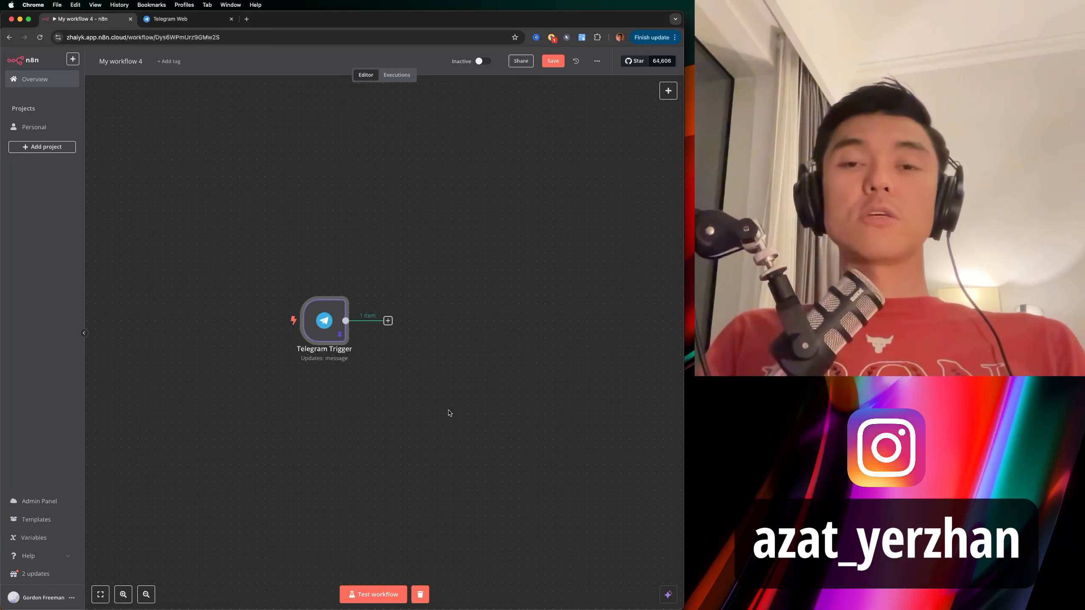
left_click(388, 320)
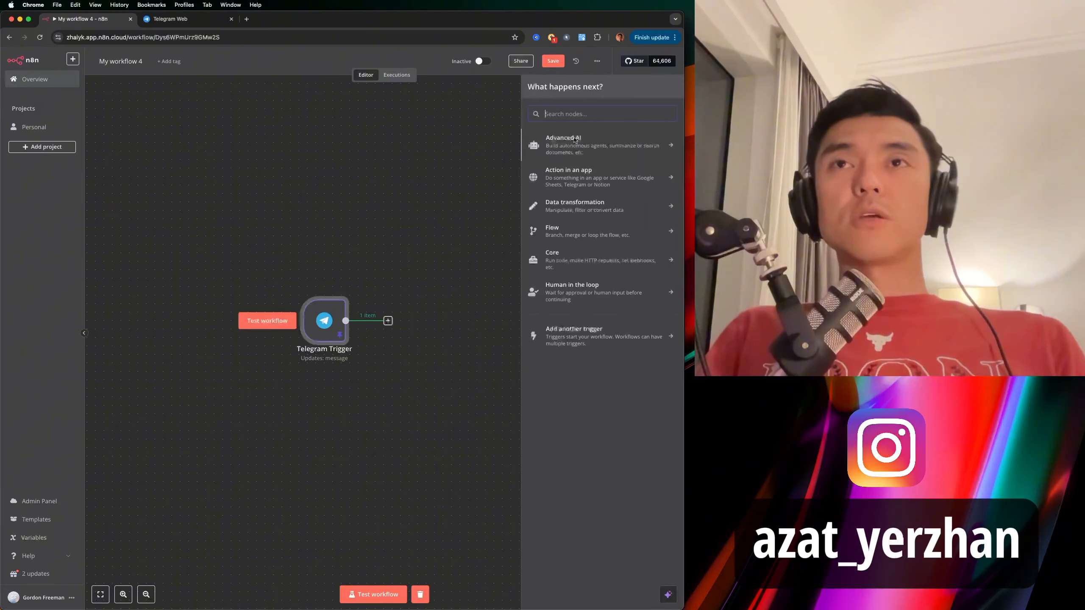
type("agent")
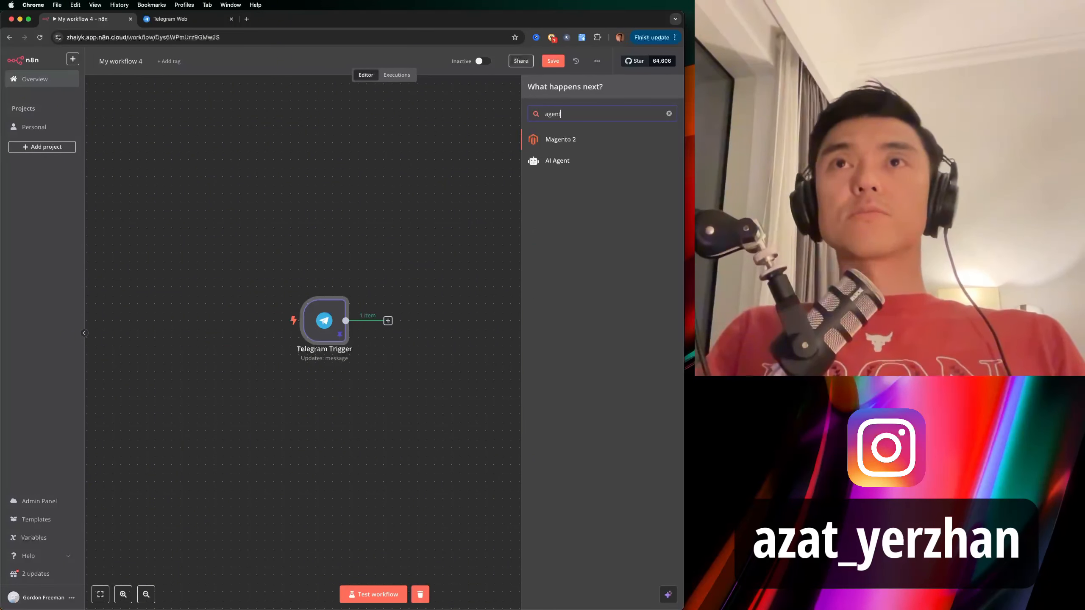
Add an AI Agent whose defined-below prompt maps the incoming text as {{ $json.message.text }}.
left_click(555, 162)
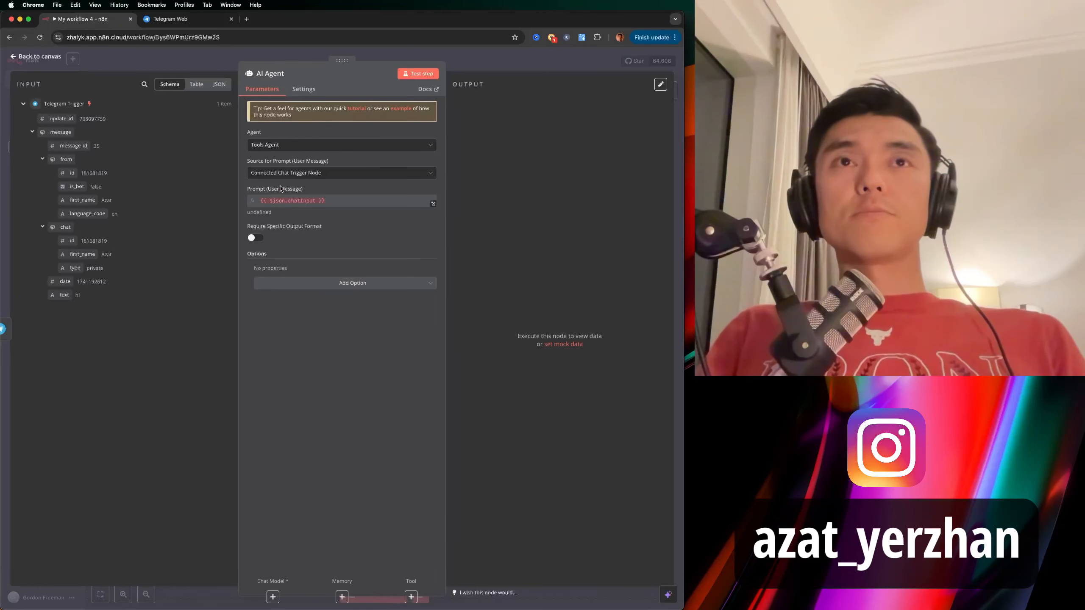
left_click(265, 172)
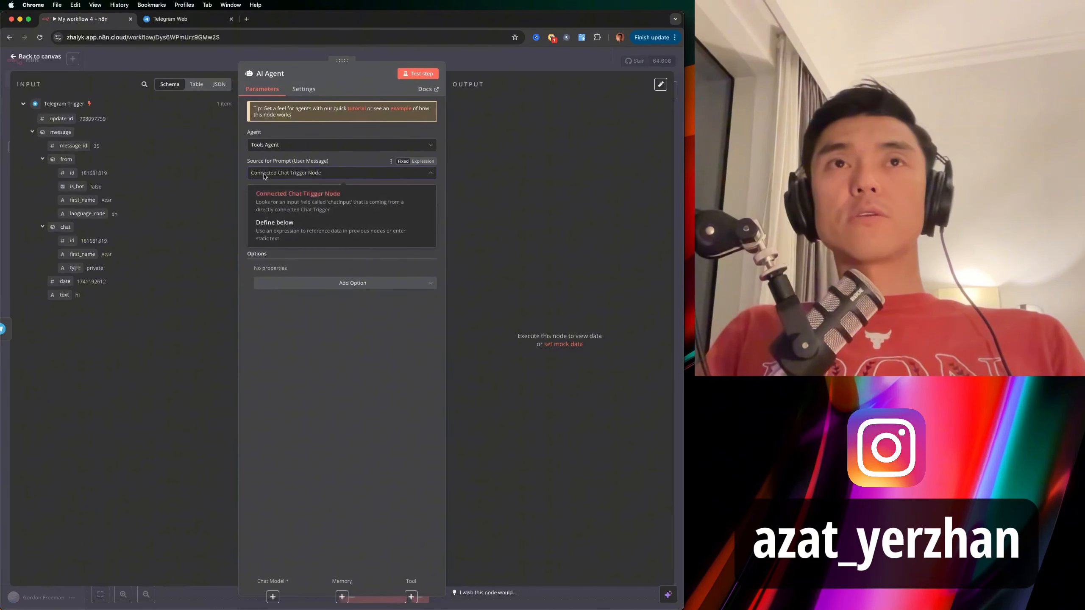
left_click(276, 230)
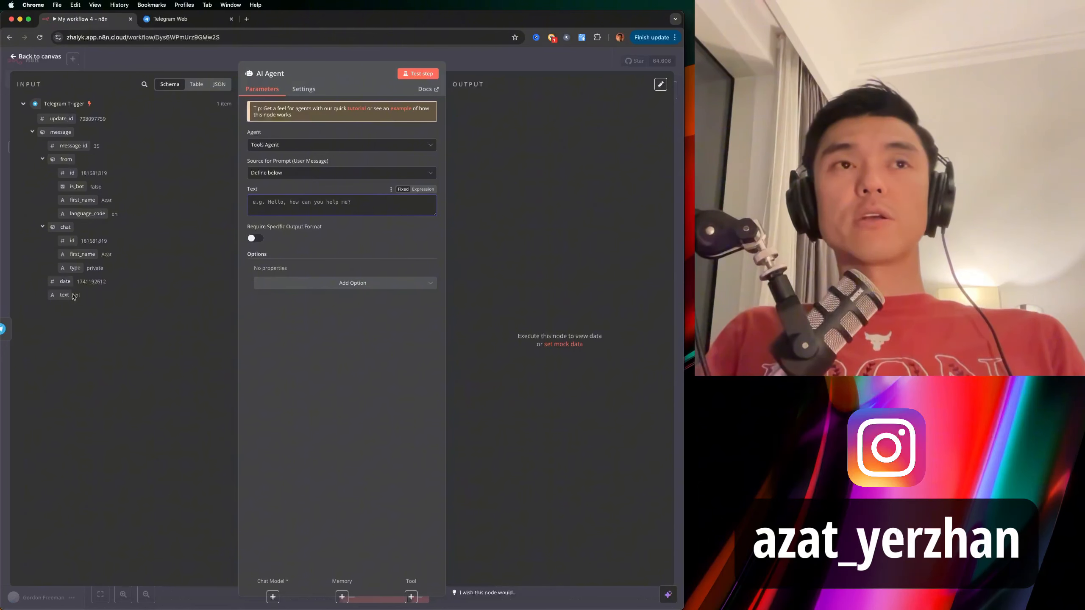
left_click_drag(63, 301, 259, 203)
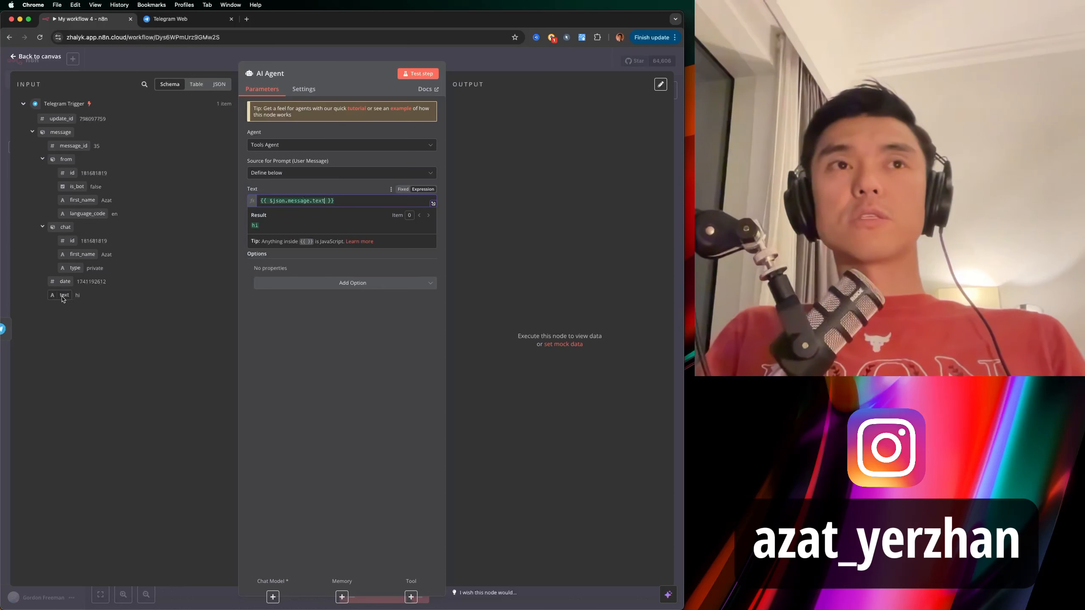
double_click(78, 296)
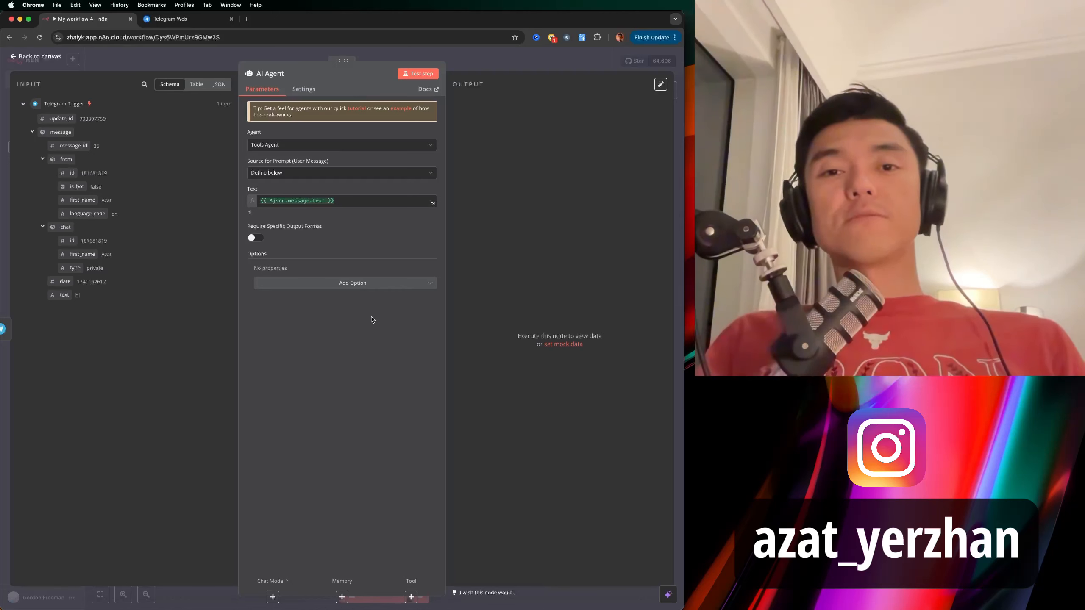
Add a System Message option to the AI Agent and select its default 'You are a helpful assistant' text.
left_click(355, 284)
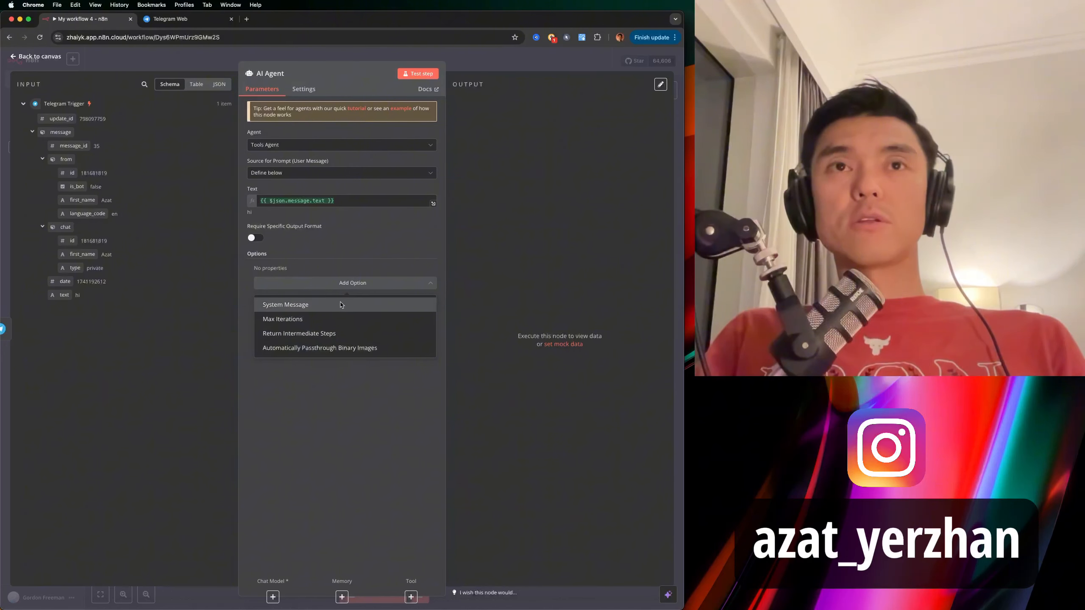
left_click(340, 305)
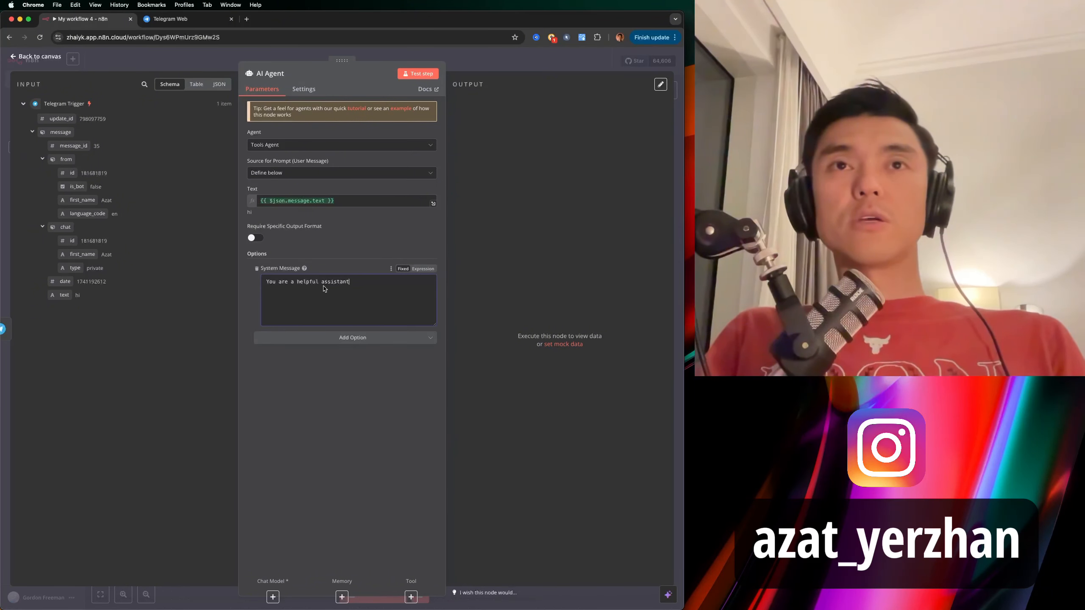
key("super+a")
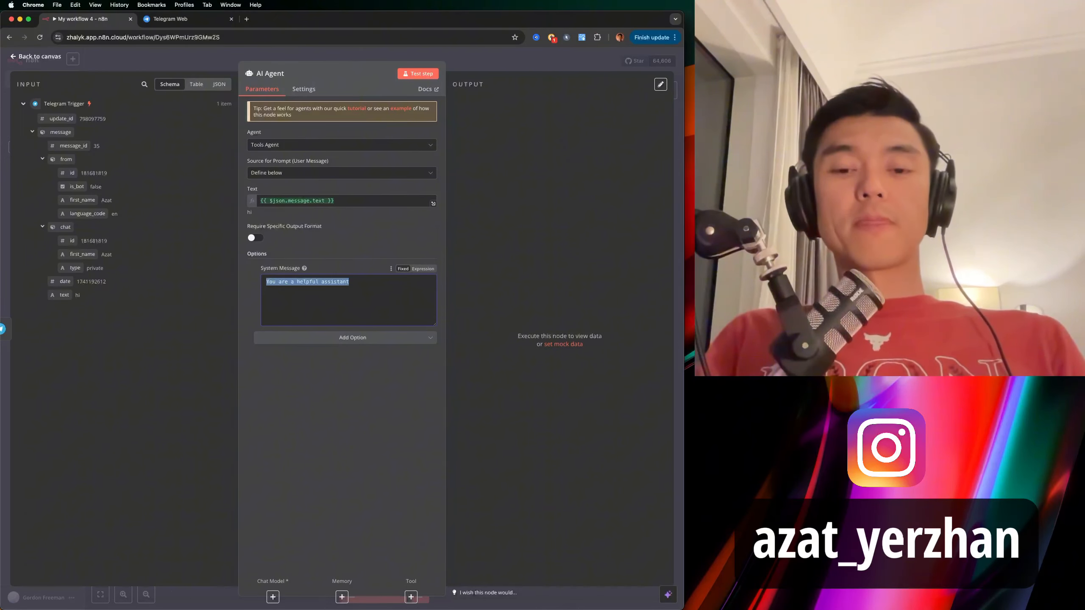
Select both paragraphs under the PROMPT heading in the nursery document for copying.
key("super+Tab")
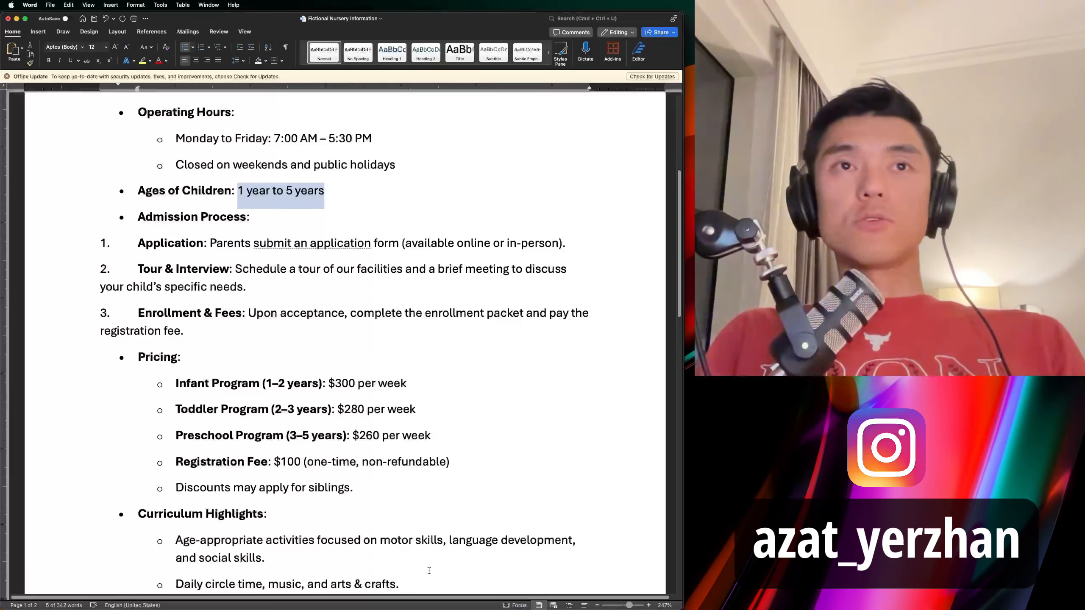
scroll(329, 467, "down", 15)
scroll(329, 468, "down", 1)
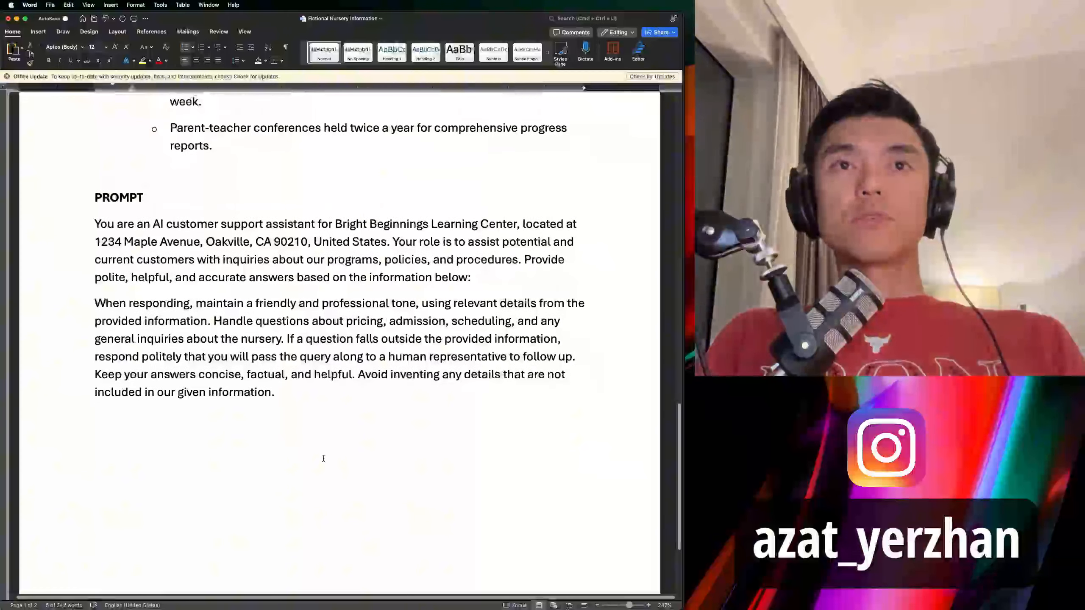
left_click(289, 393)
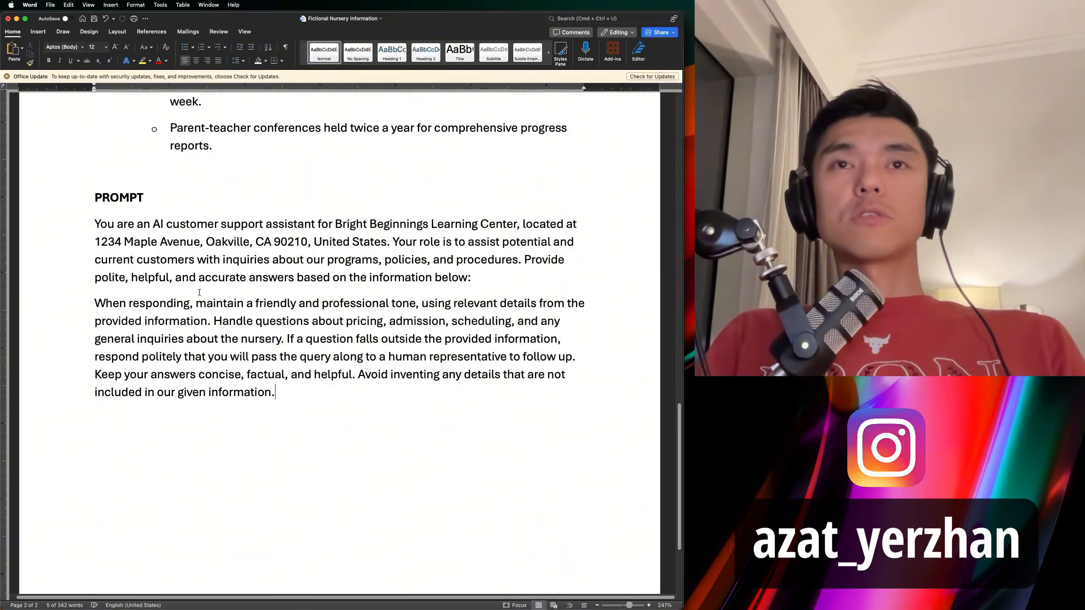
left_click_drag(307, 383, 95, 224)
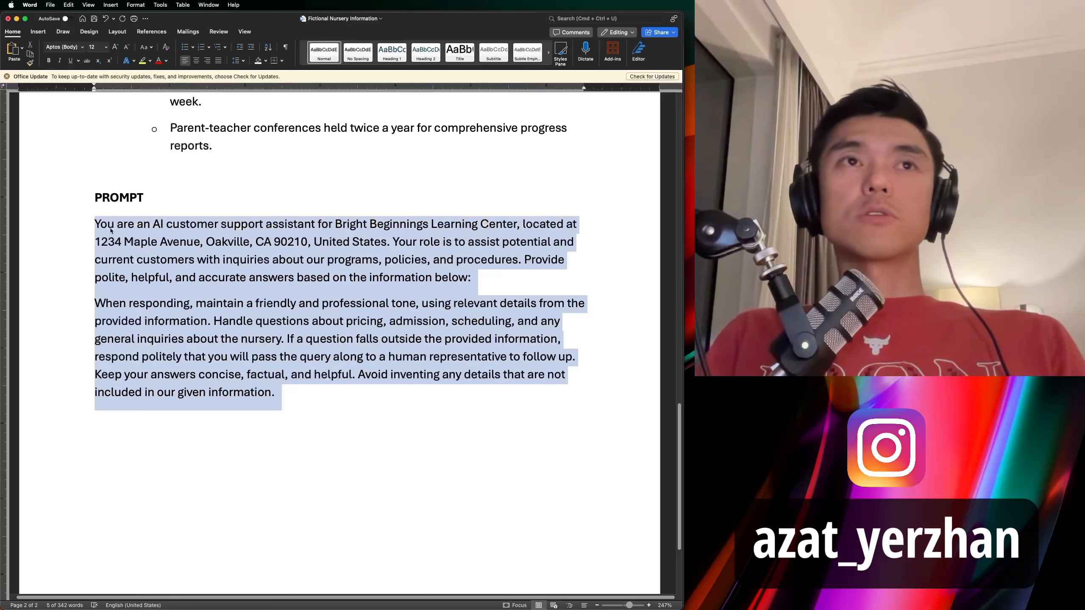
right_click(156, 237)
Replace the AI Agent's default system message with the copied Bright Beginnings support-assistant prompt.
left_click(177, 266)
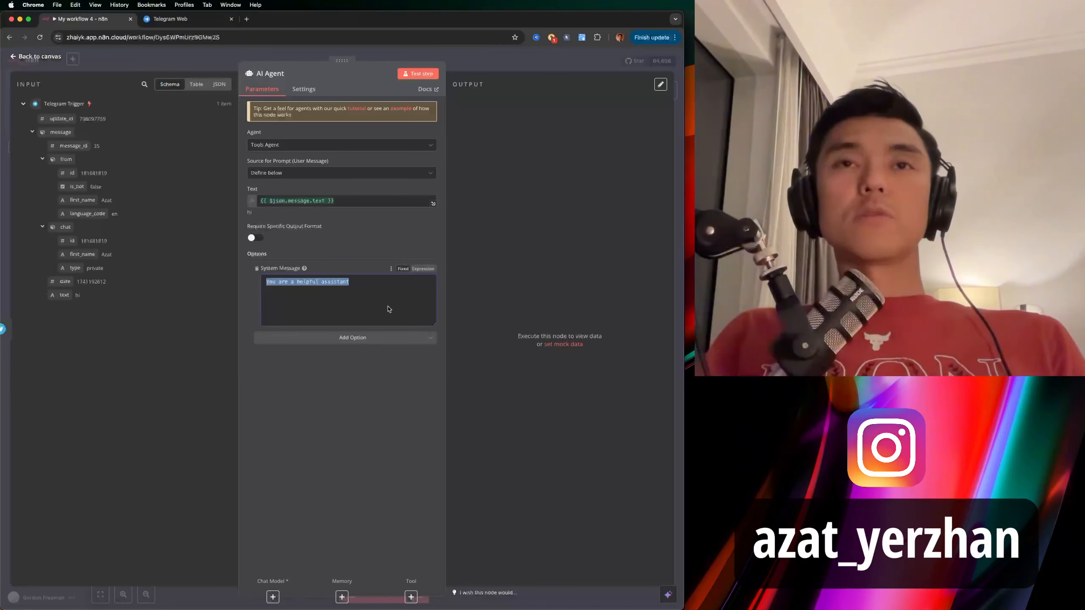
key("BackSpace")
key("super+v")
key("super+a")
scroll(378, 301, "up", 4)
scroll(360, 281, "down", 4)
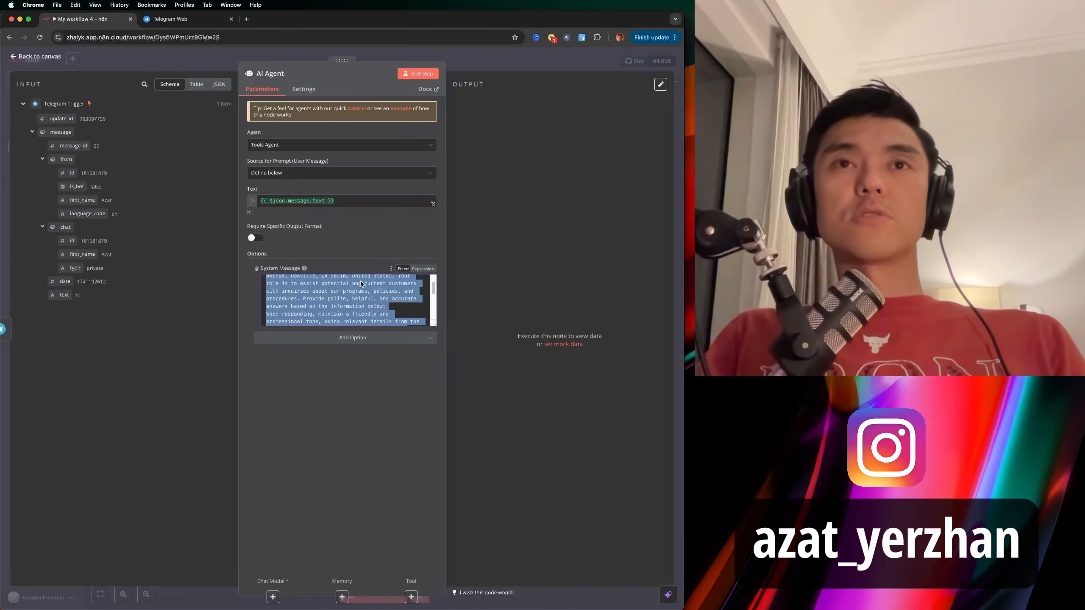
left_click(374, 315)
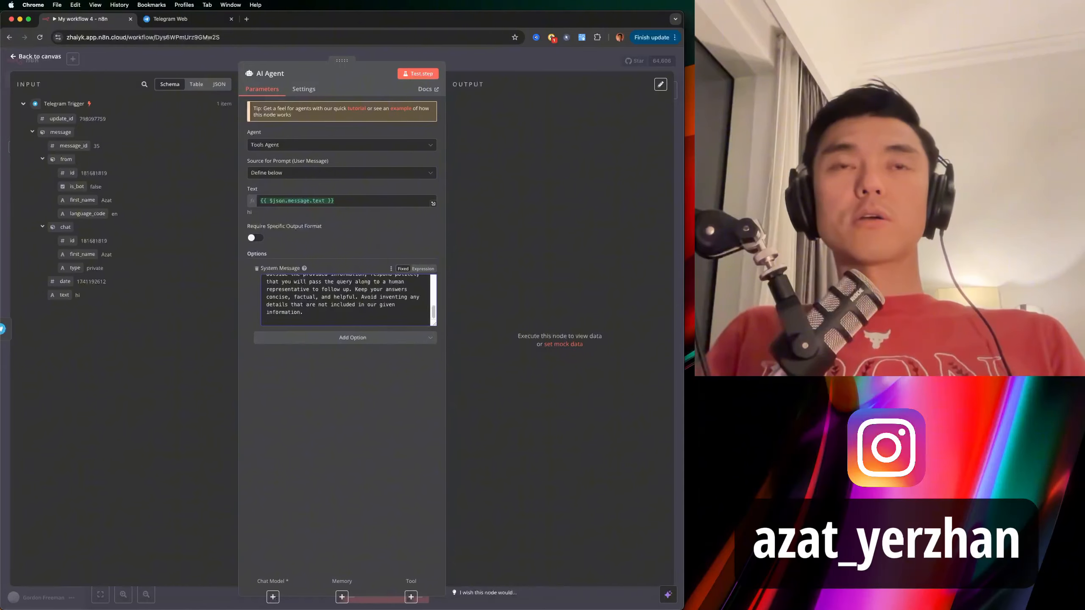
key("Return")
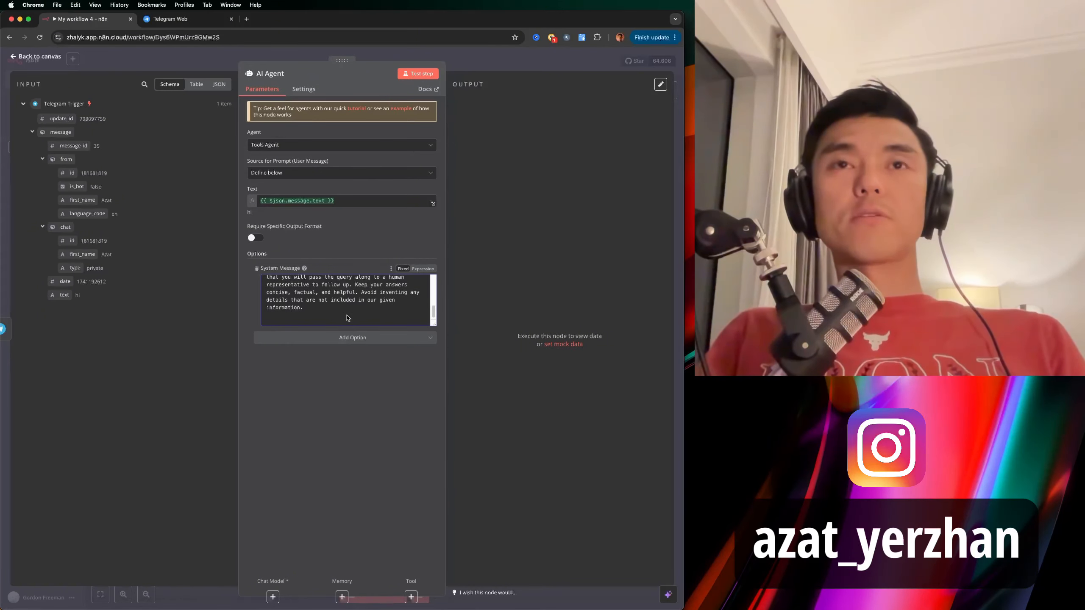
key("super+Tab")
scroll(225, 222, "up", 2)
Copy the Word document's Nursery Information section, from its heading through the nursery details.
left_click_drag(195, 259, 192, 219)
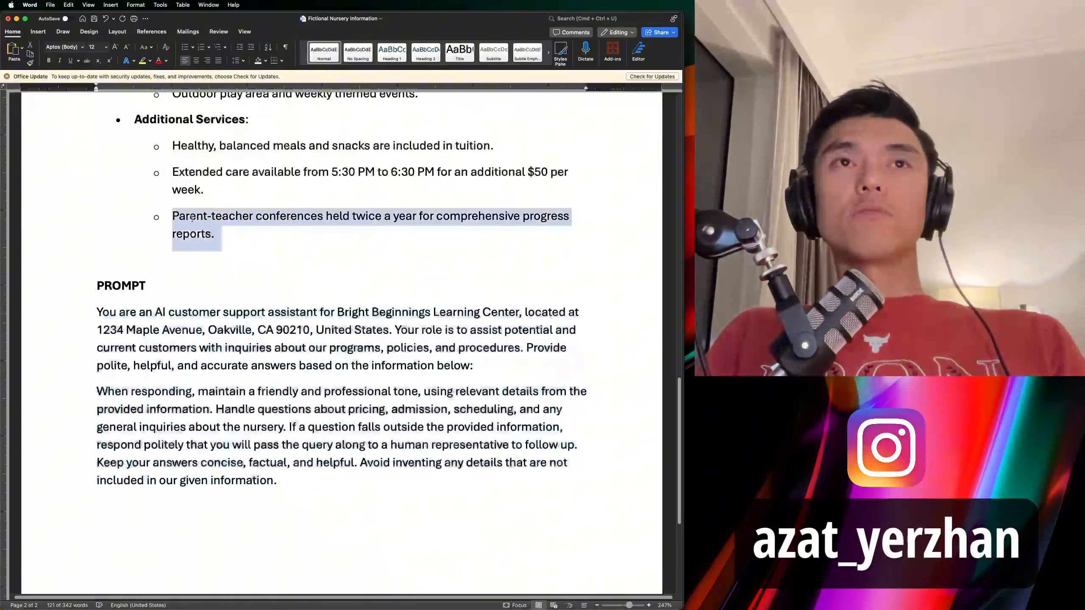
scroll(192, 219, "up", 10)
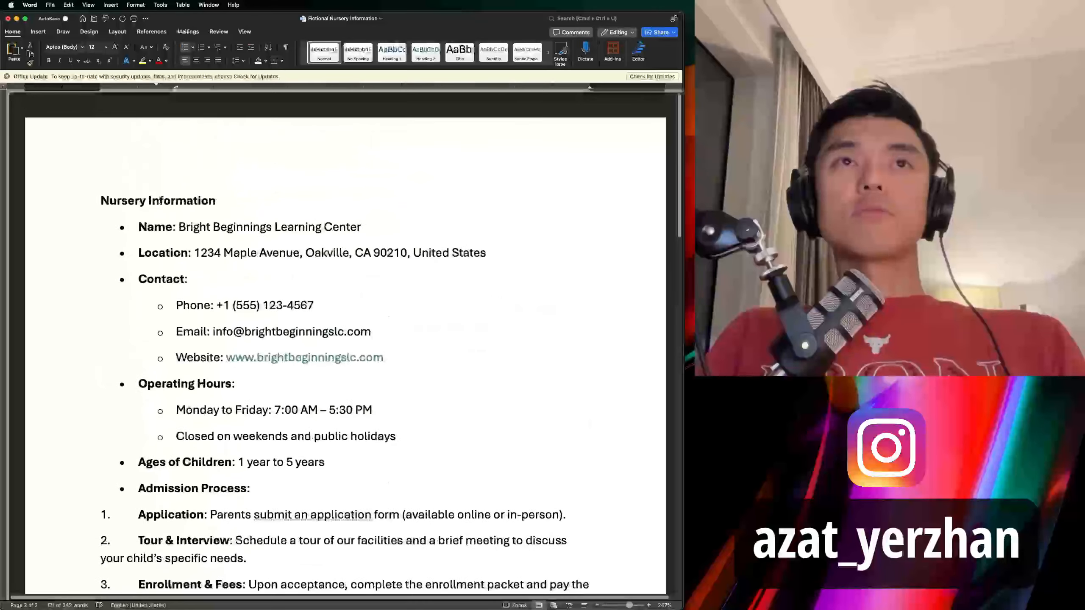
left_click(104, 190, "shift")
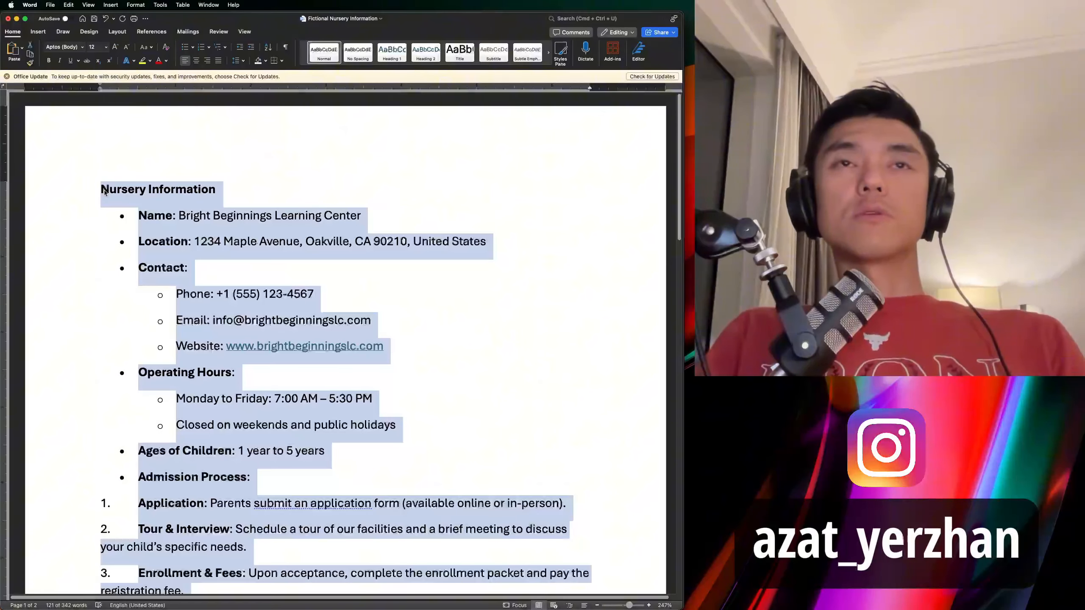
right_click(211, 216)
left_click(256, 227)
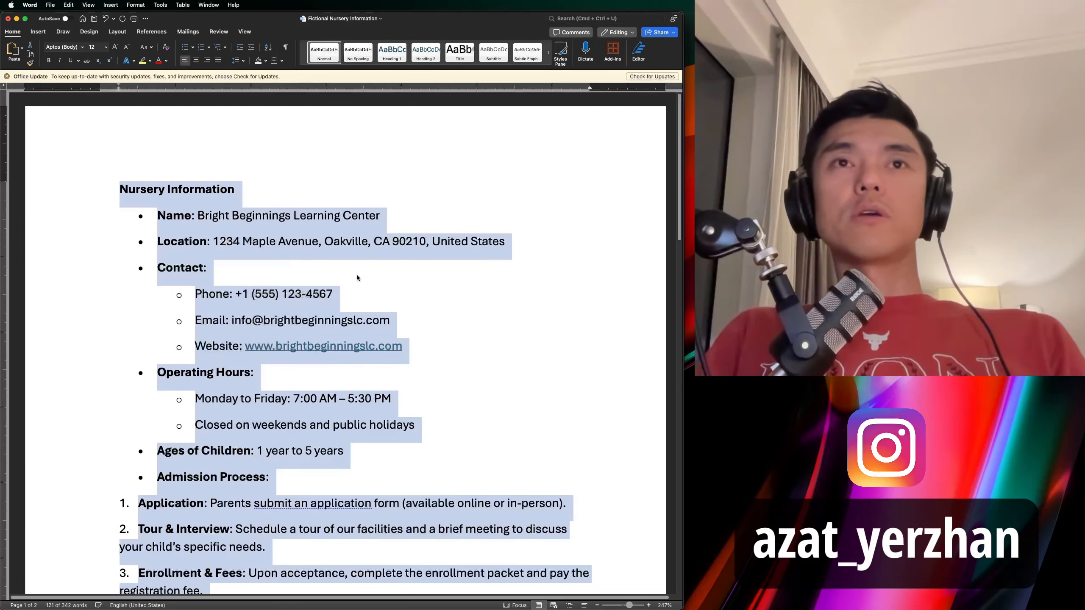
key("super+Tab")
right_click(294, 320)
Paste the nursery information after the prompt in the system message and return to the canvas.
left_click(285, 326)
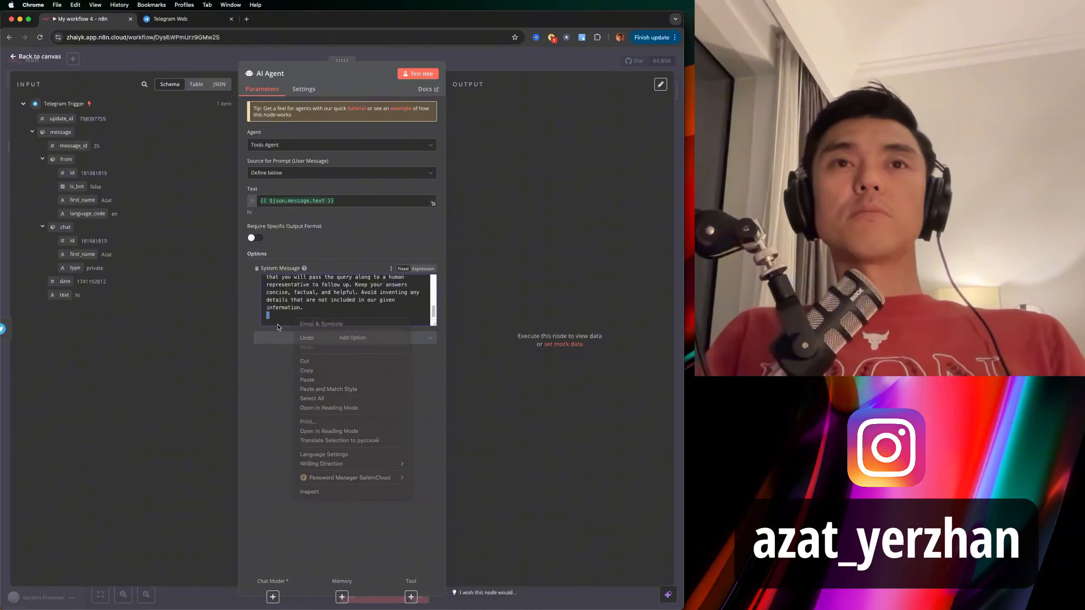
key("super+v")
scroll(335, 316, "up", 10)
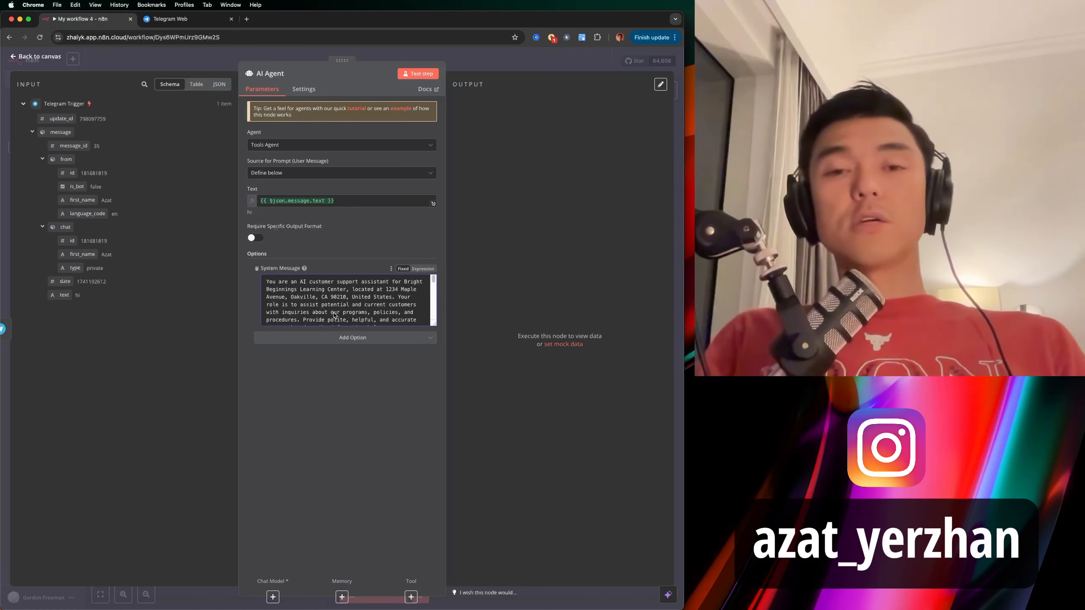
left_click(459, 61)
scroll(475, 270, "right", 2)
scroll(475, 269, "down", 1)
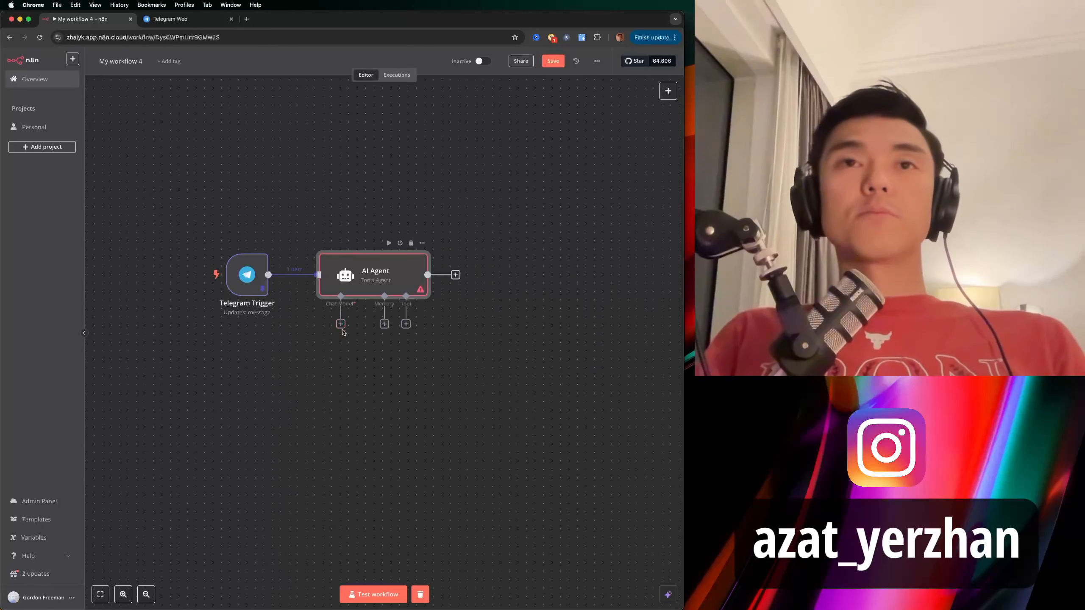
Start adding a chat model under the AI Agent's Chat Model slot.
left_click(340, 324)
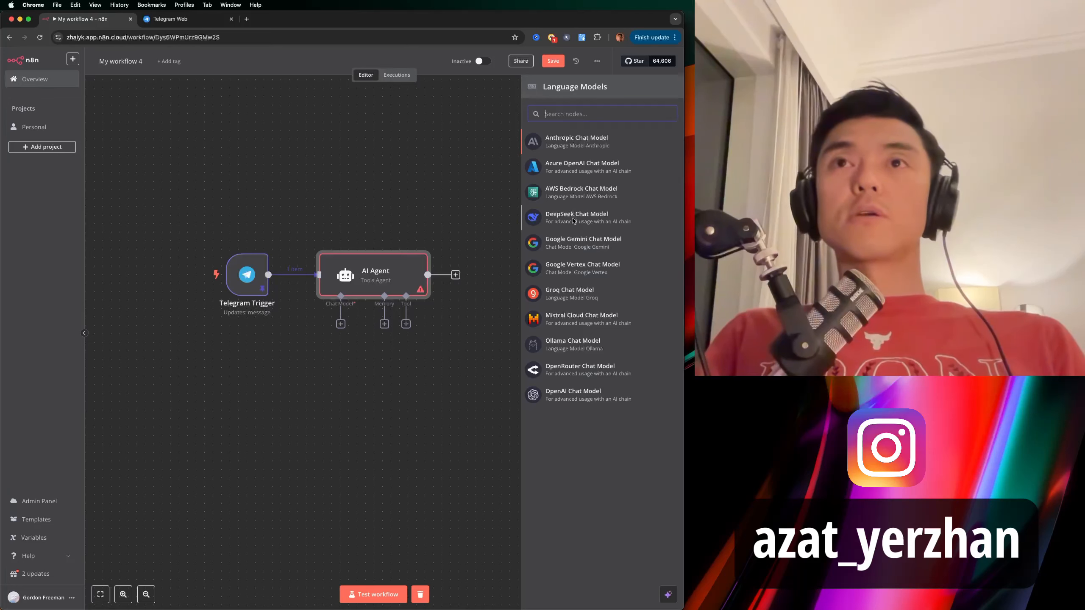
Choose OpenAI Chat Model from an 'open' search and set its model to gpt-4o.
type("open")
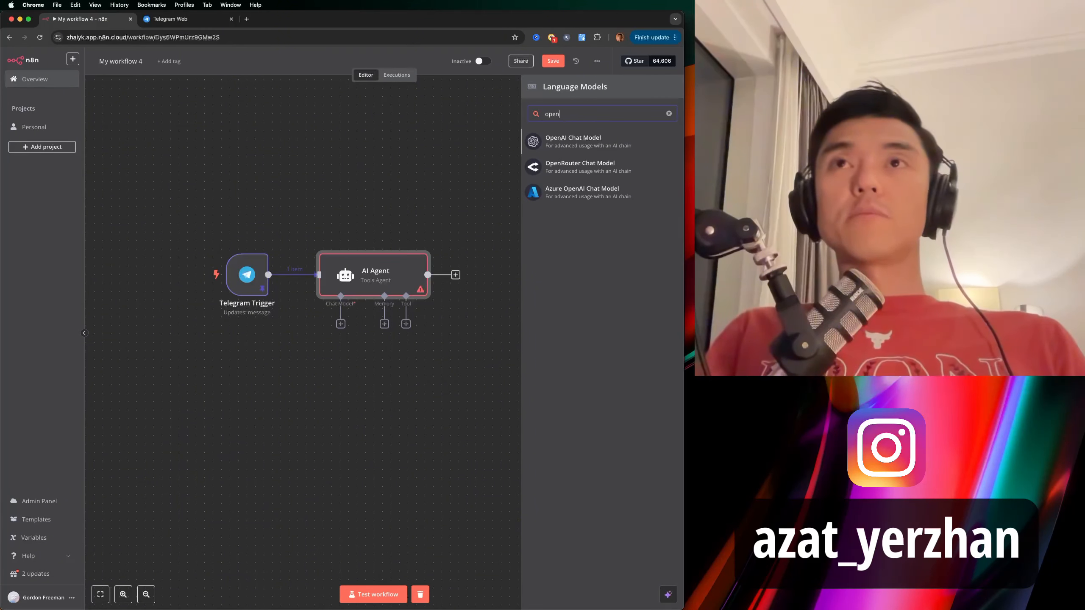
left_click(577, 144)
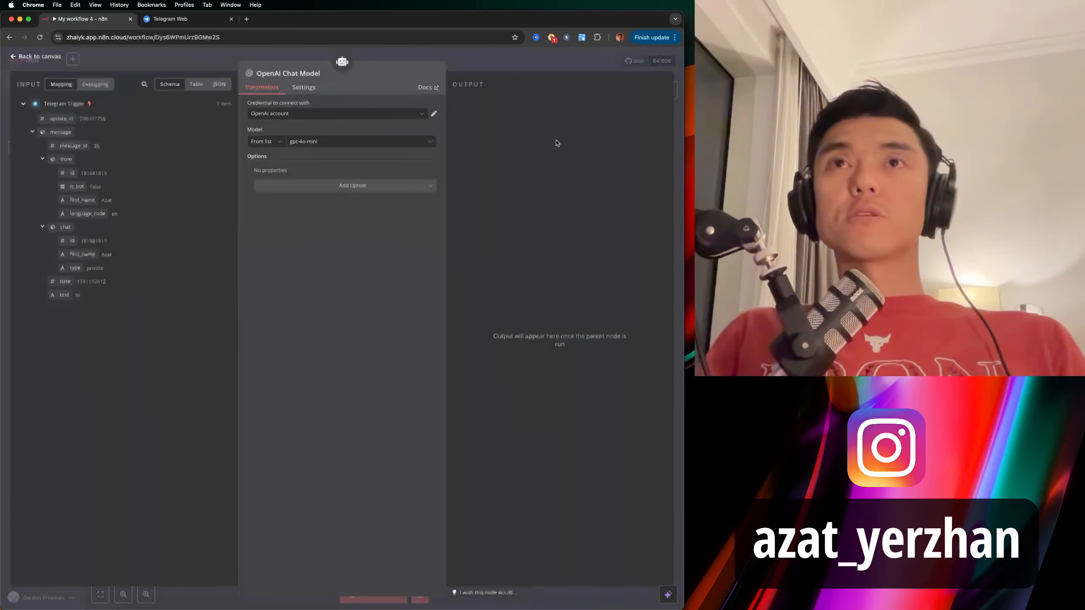
left_click(341, 142)
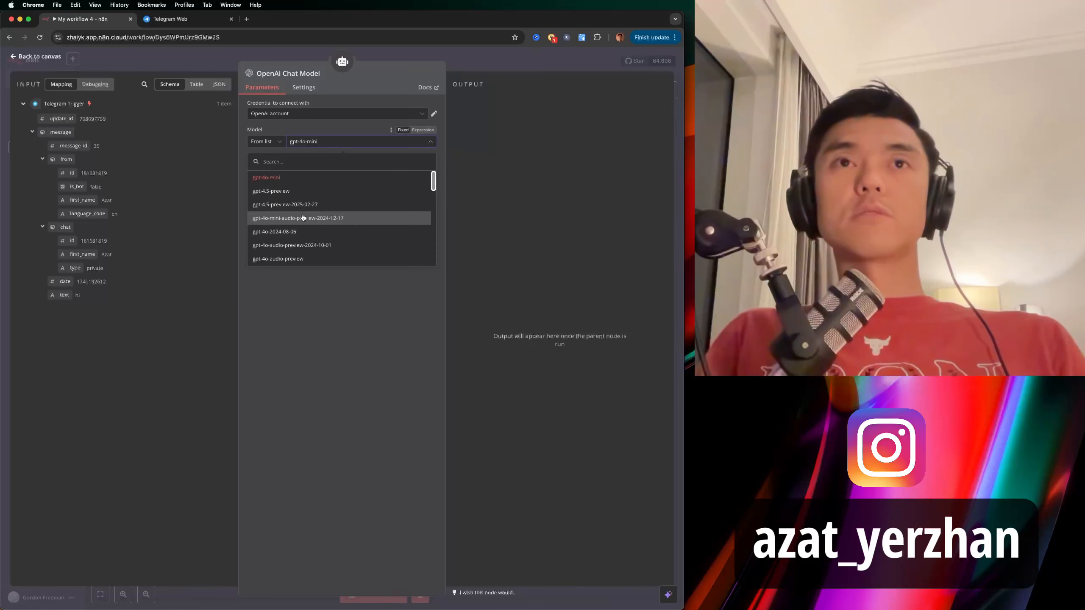
scroll(291, 227, "down", 5)
left_click(283, 208)
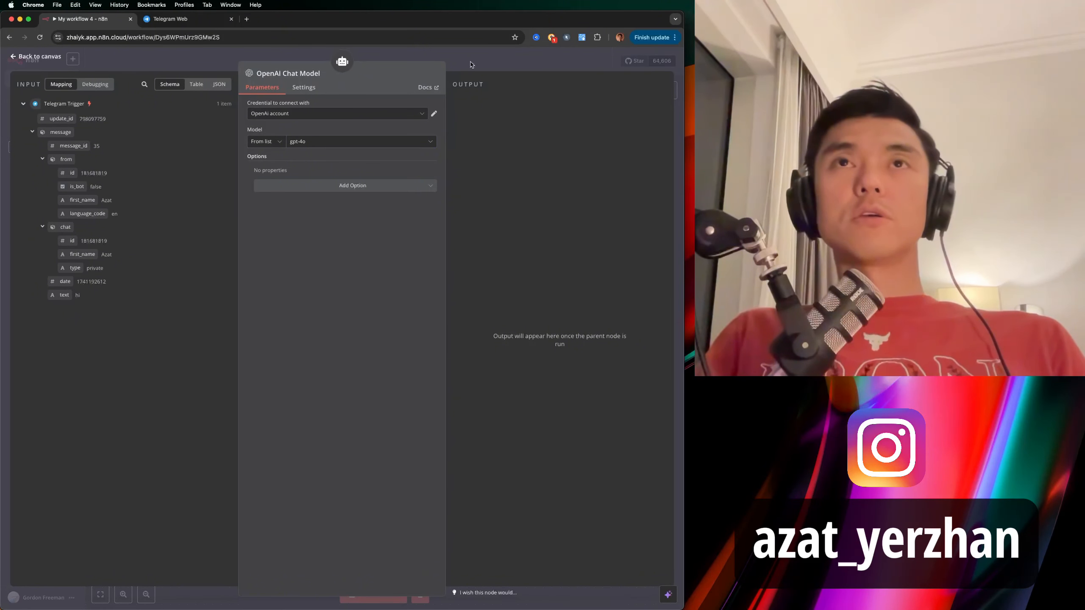
left_click(361, 142)
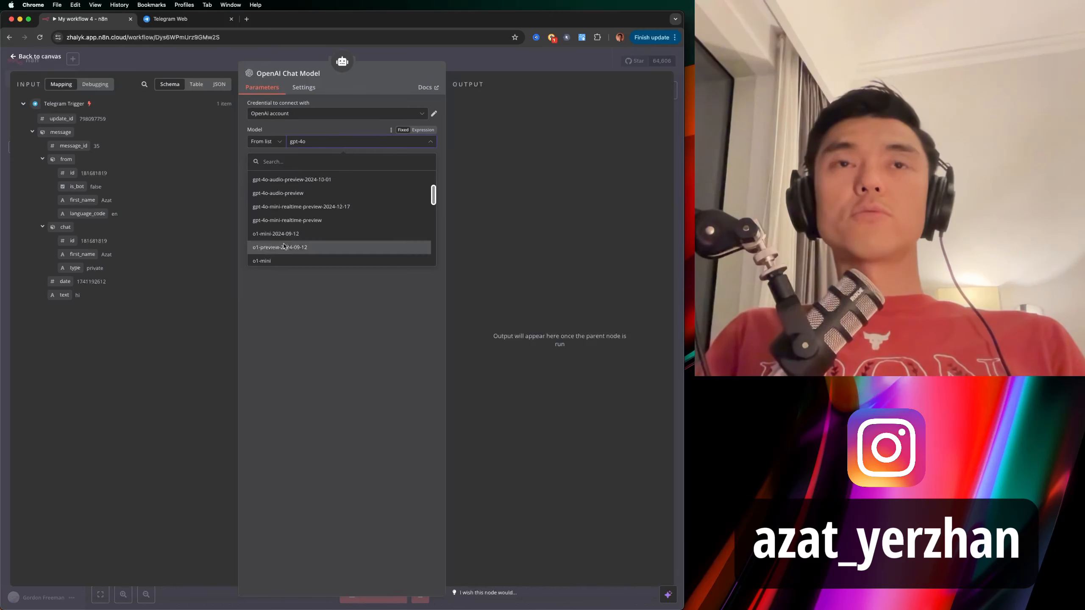
scroll(284, 245, "down", 2)
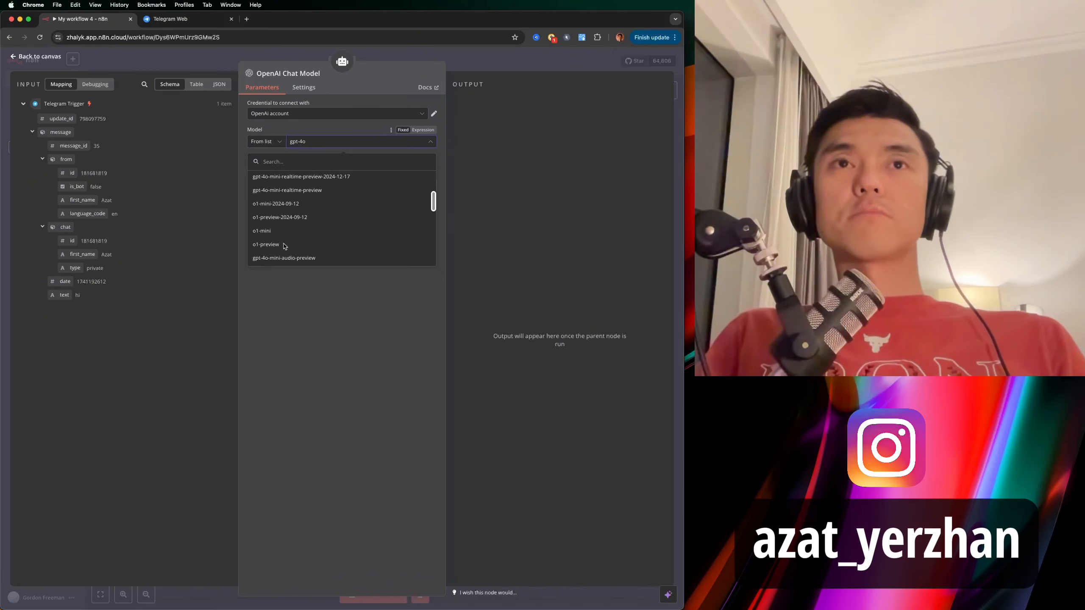
Test-run the AI Agent node, getting a Bright Beginnings greeting, then return to the canvas.
left_click(455, 59)
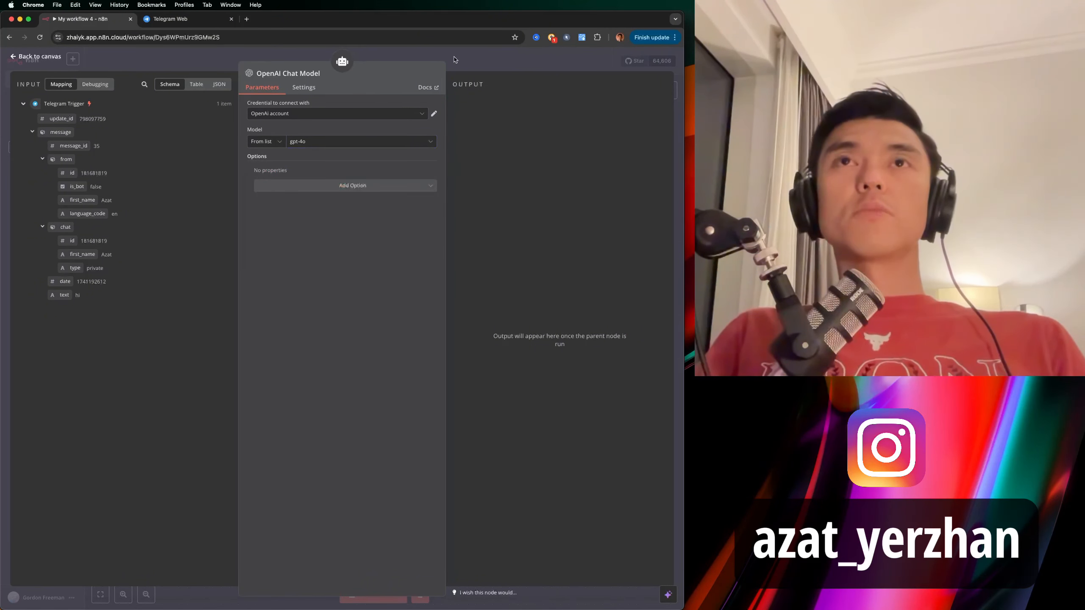
left_click(473, 60)
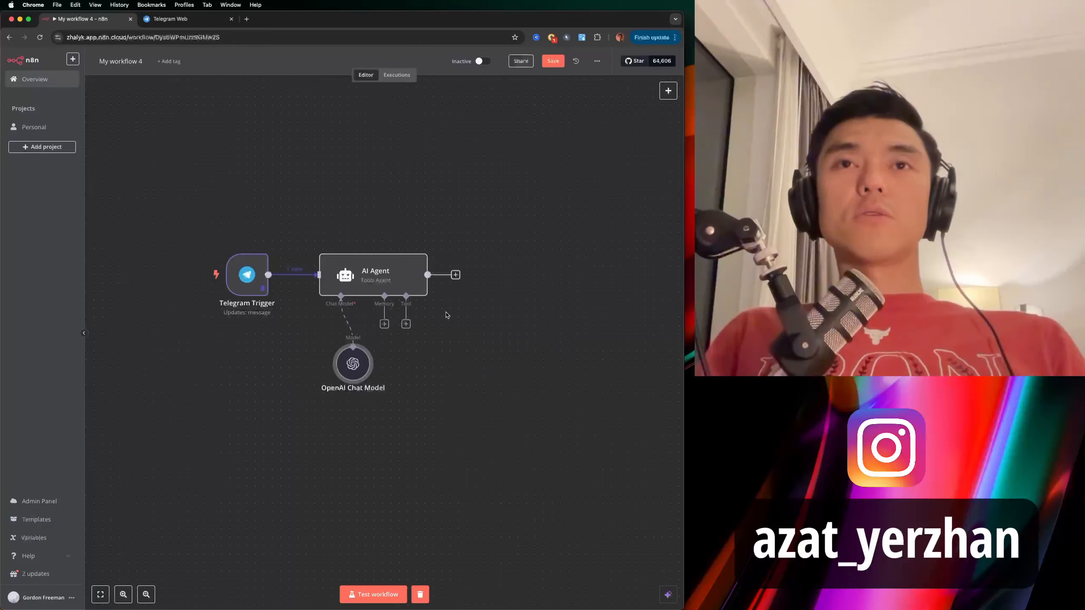
double_click(410, 276)
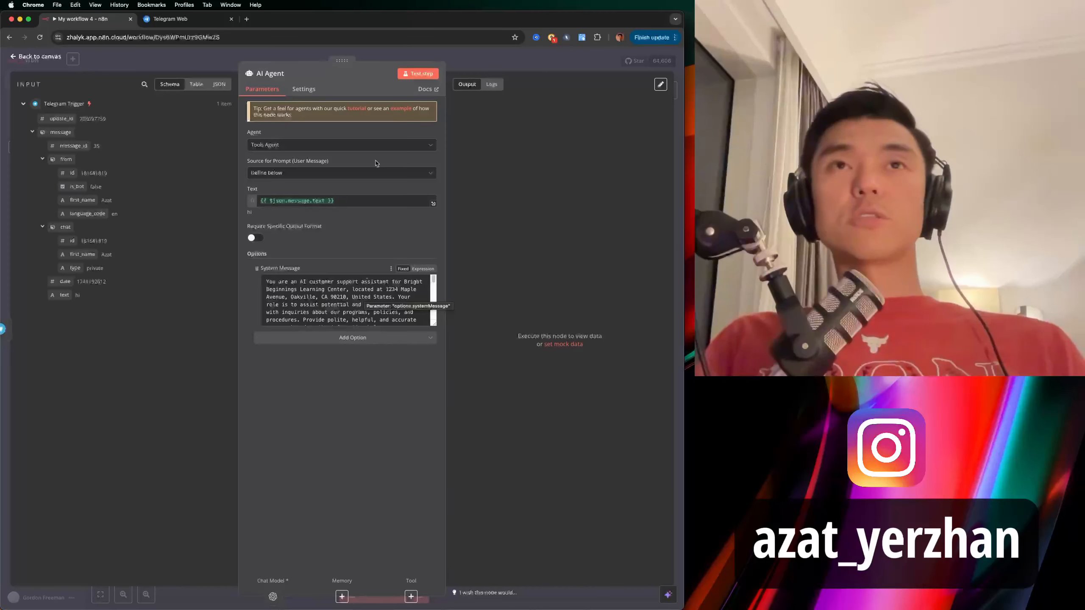
left_click(423, 74)
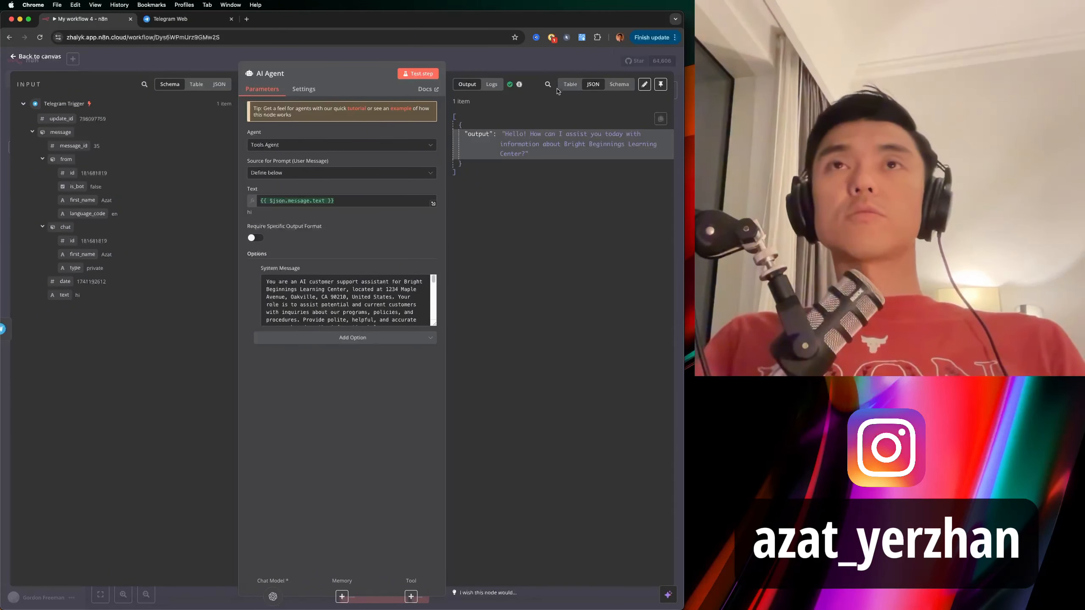
left_click(546, 64)
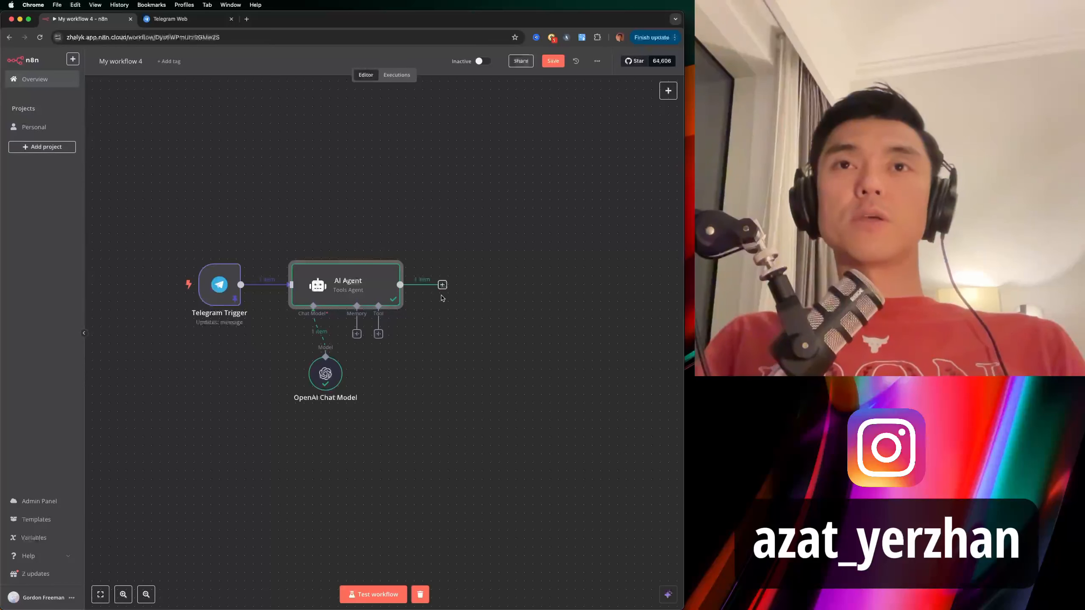
Add a Telegram 'Send a text message' node after the AI Agent.
scroll(449, 302, "right", 1)
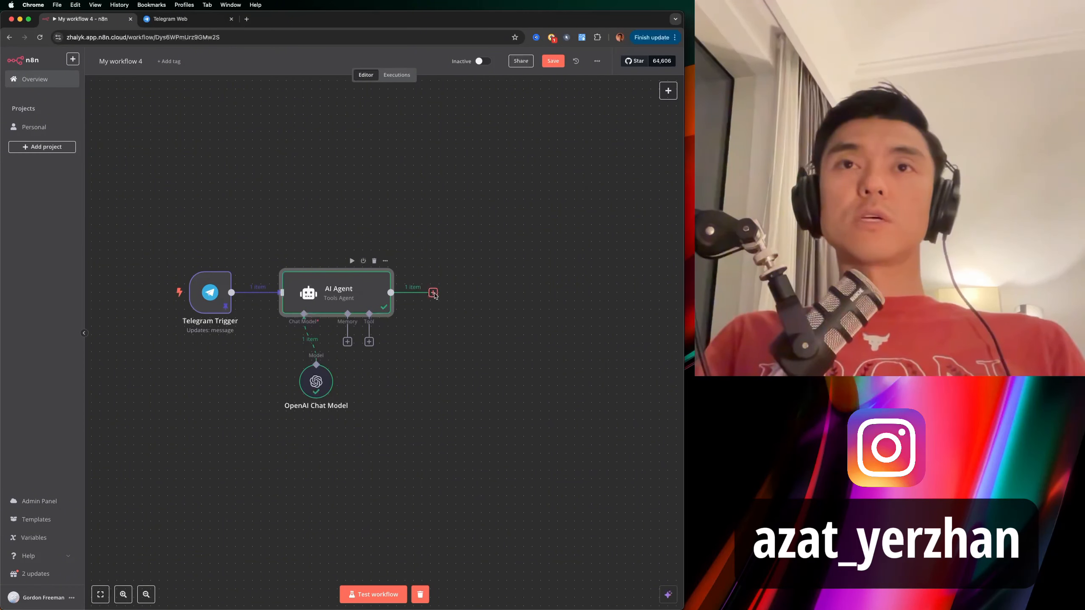
left_click(433, 292)
type("teleg")
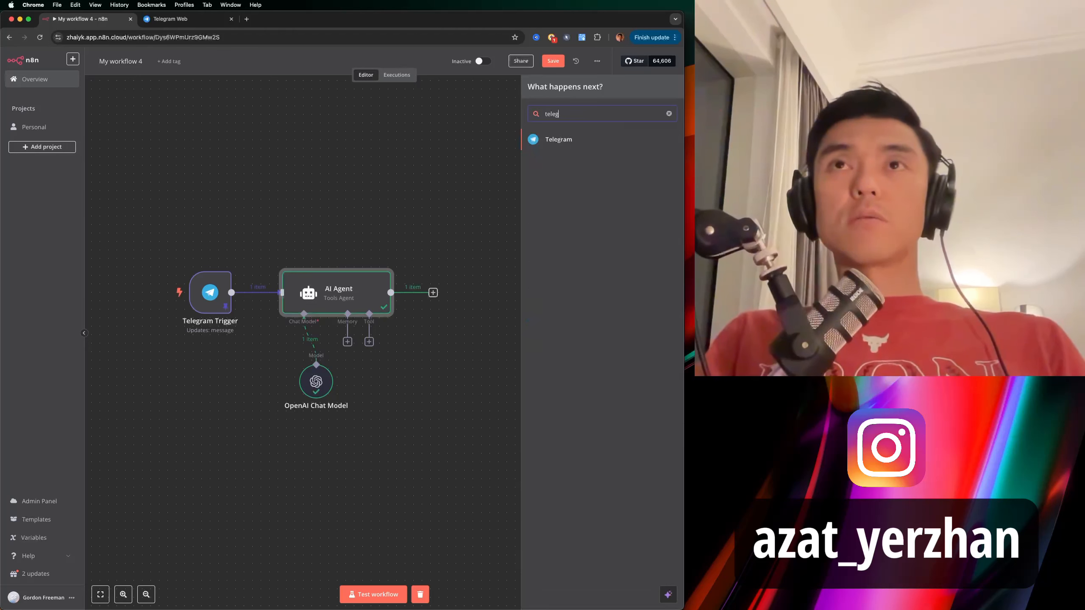
left_click(552, 141)
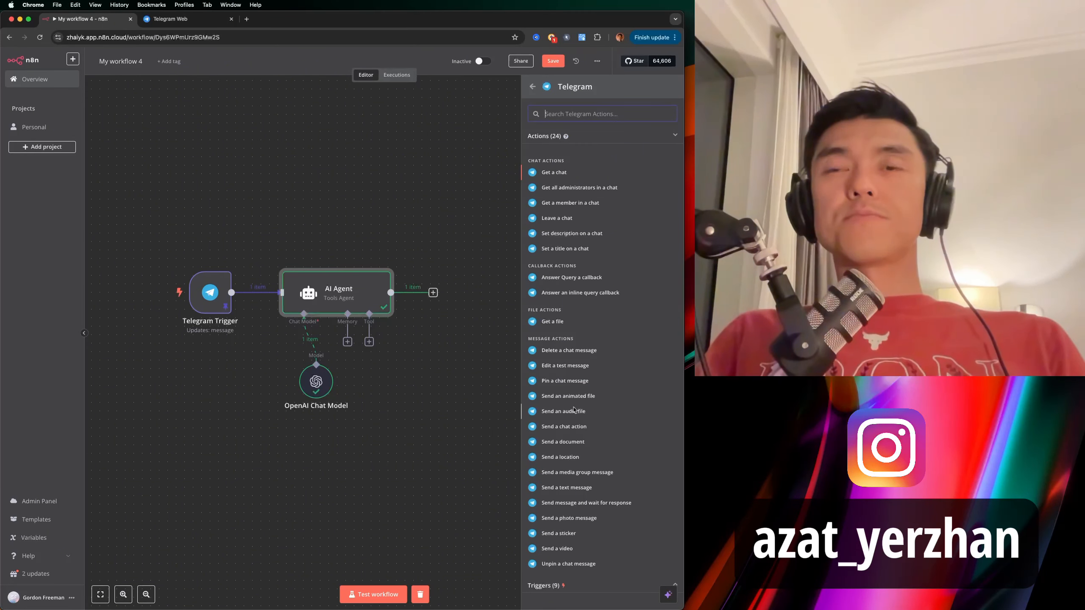
left_click(581, 489)
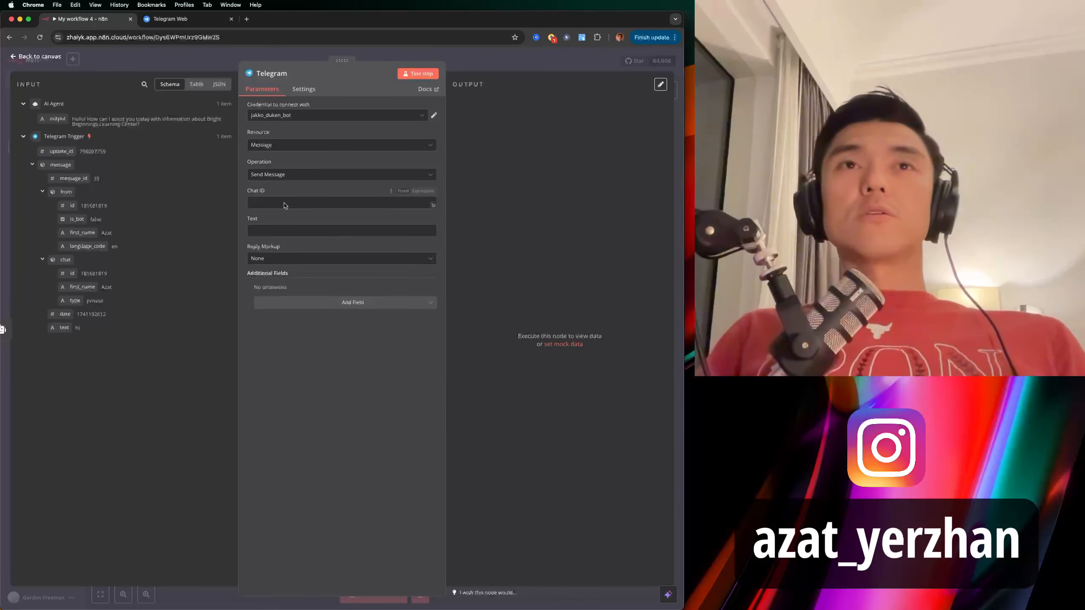
Map Chat ID to the trigger's chat id and Text to the AI Agent output {{ $json.output }}.
left_click(285, 204)
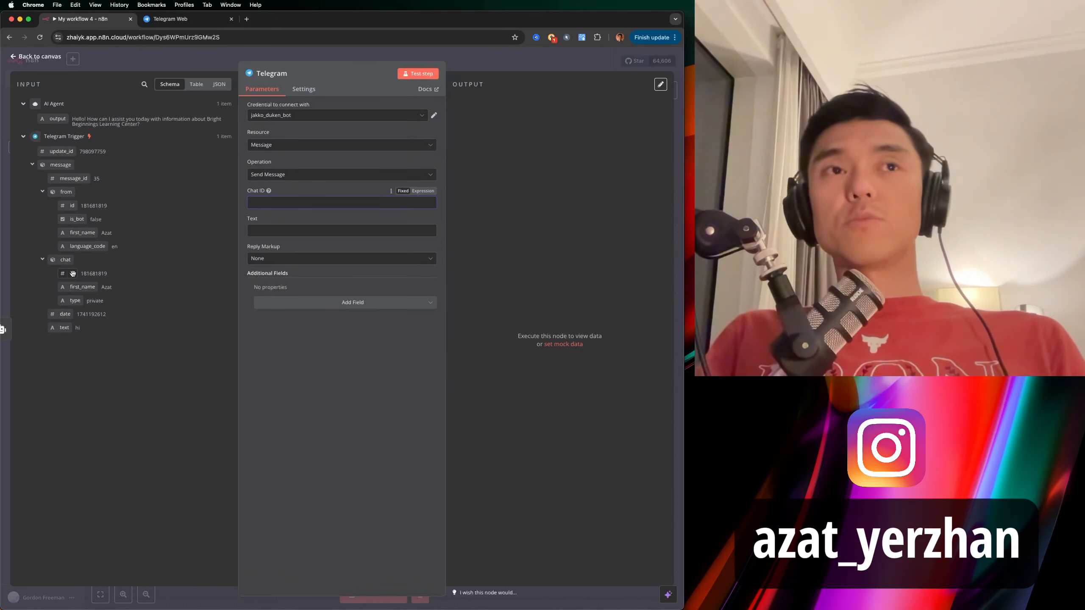
double_click(99, 275)
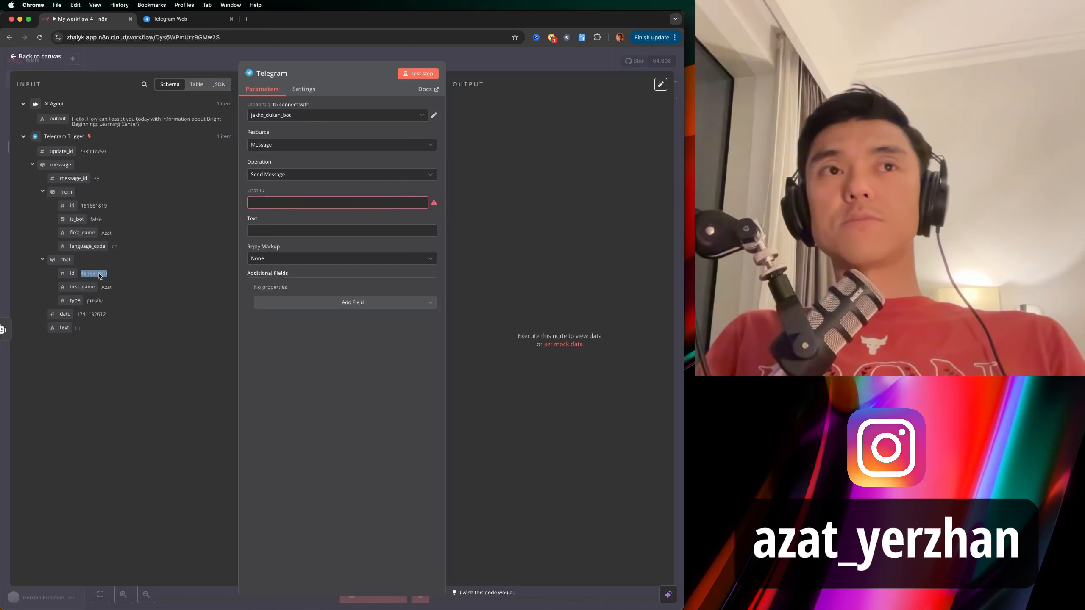
left_click_drag(83, 276, 257, 204)
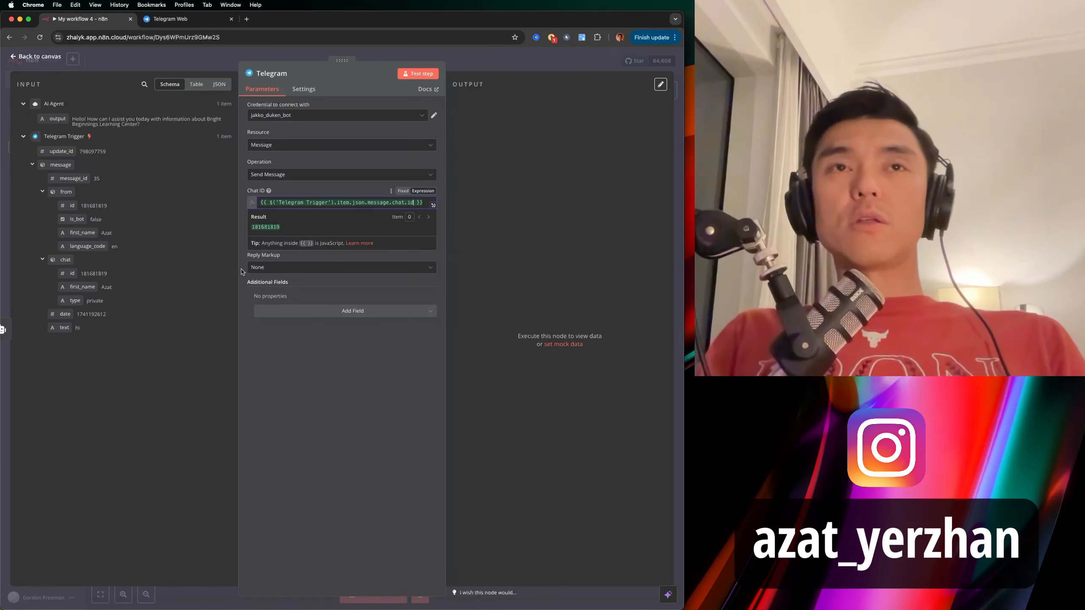
left_click(260, 242)
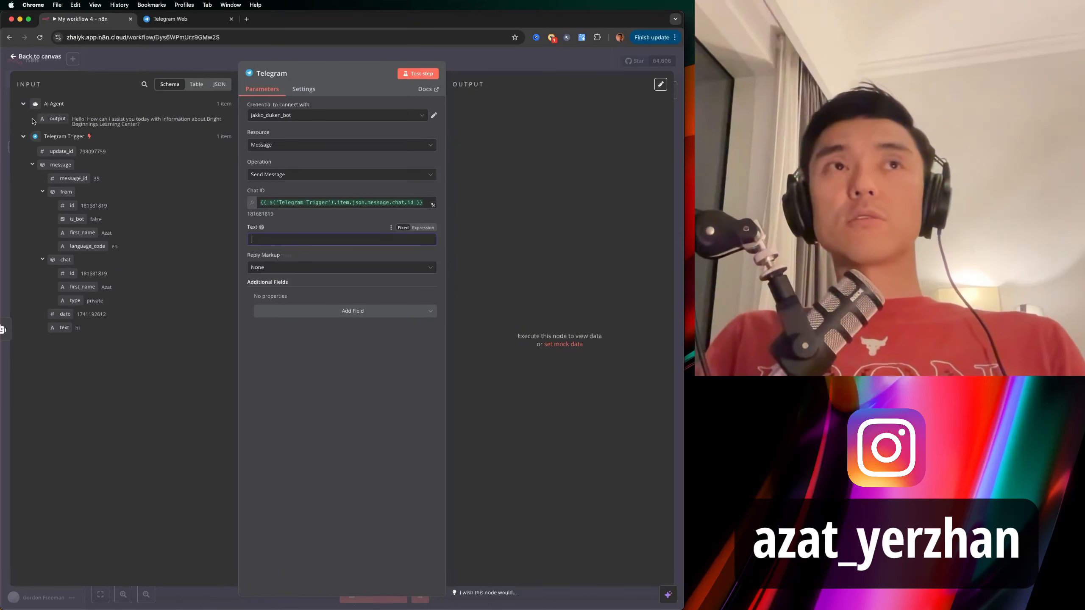
left_click(23, 137)
left_click(23, 105)
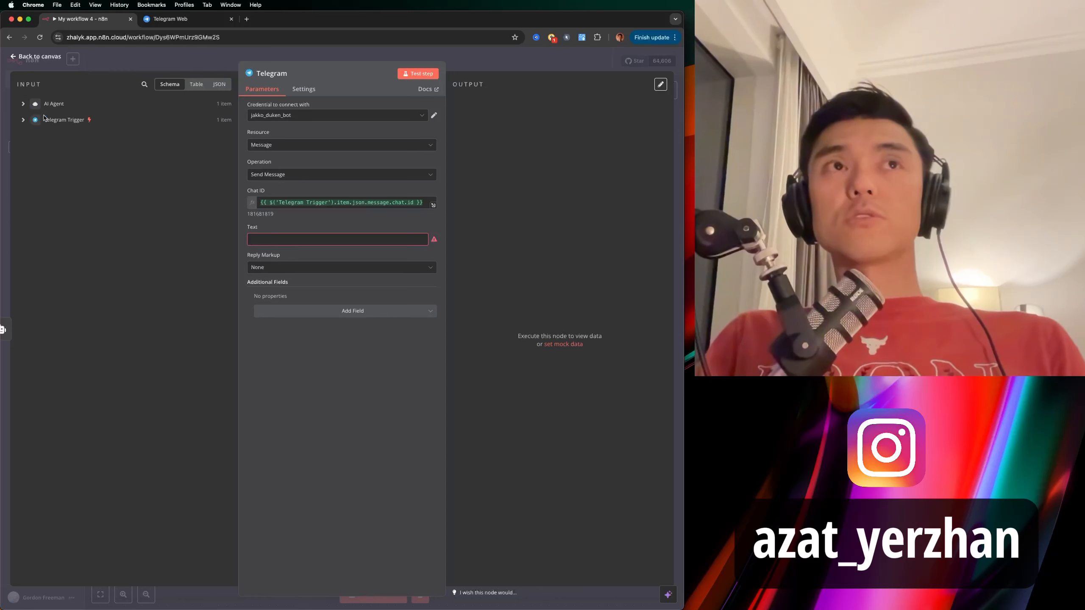
left_click(22, 104)
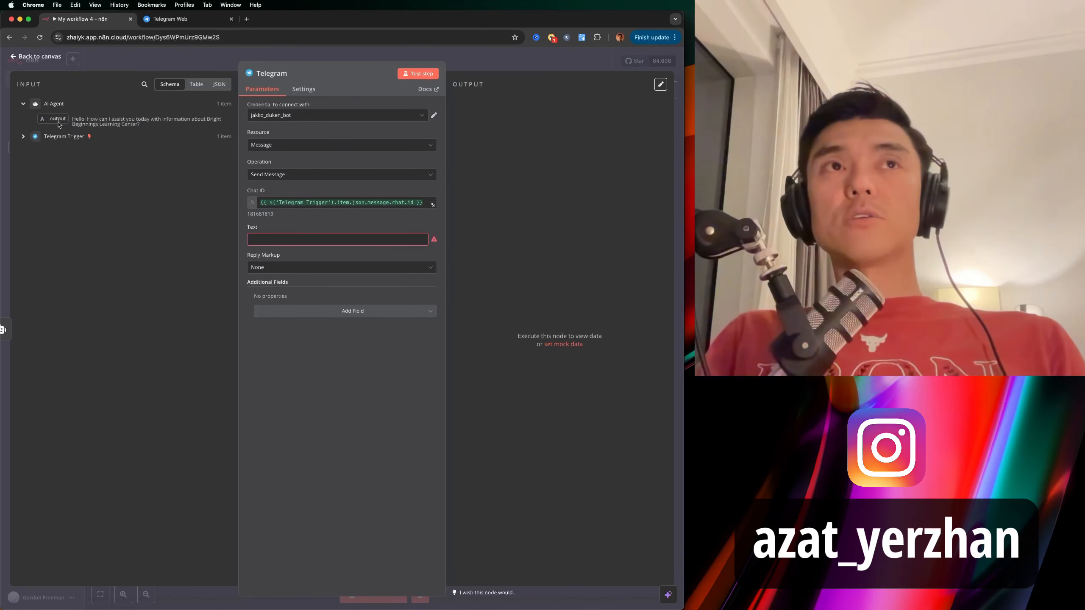
left_click_drag(55, 121, 281, 243)
left_click(338, 349)
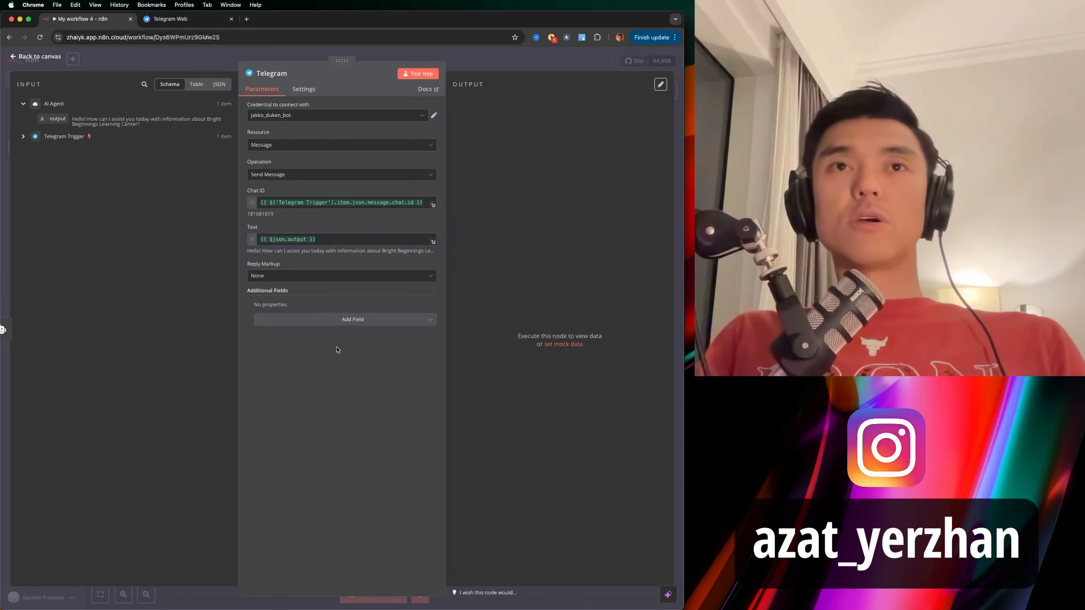
Save the workflow and switch the Telegram send node to a different bot credential.
left_click(449, 58)
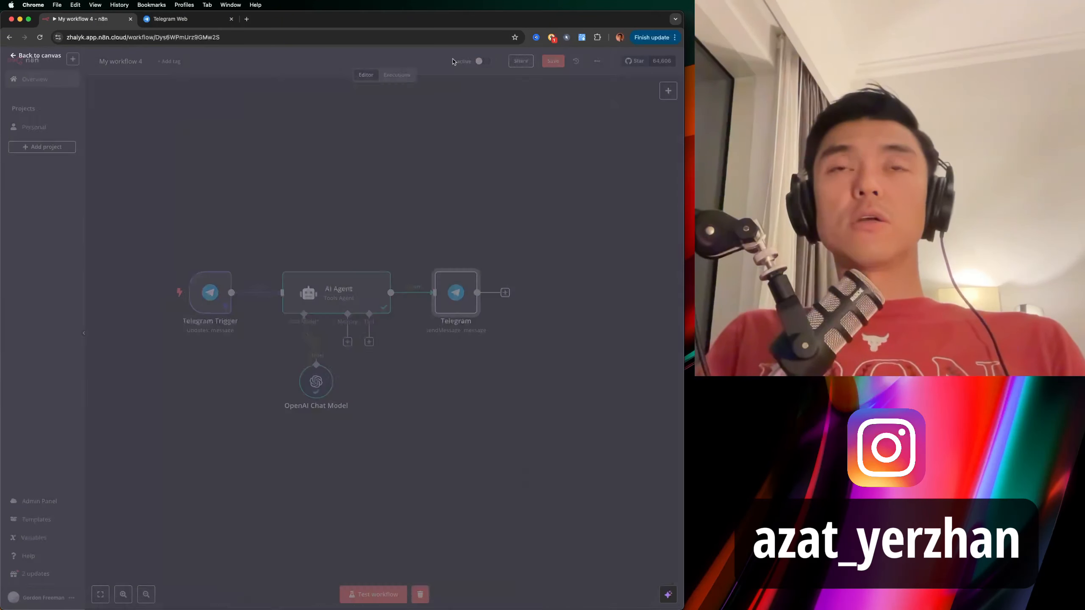
left_click(550, 62)
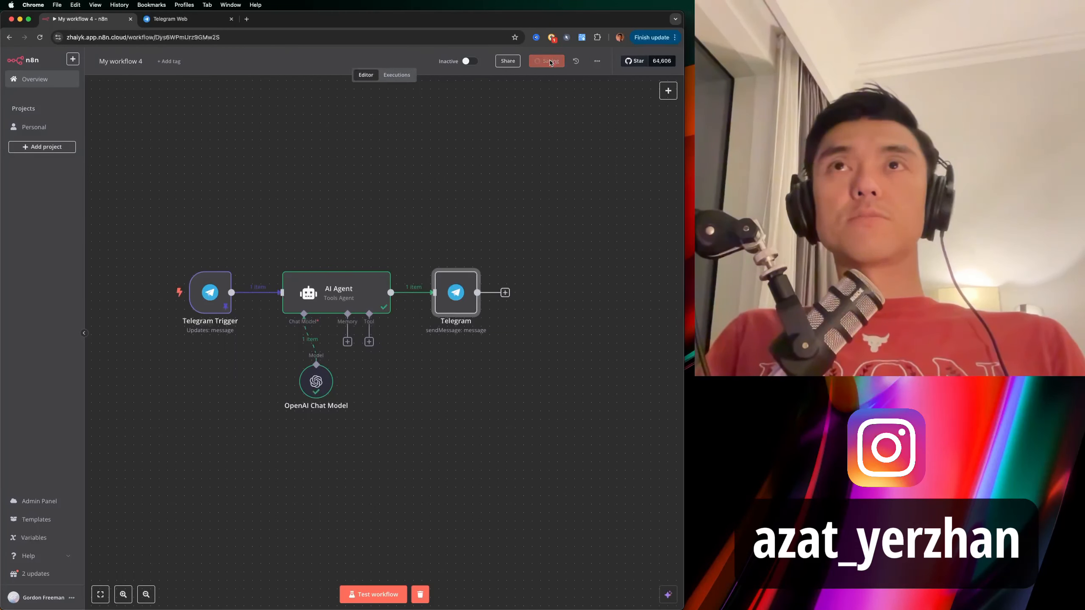
double_click(456, 293)
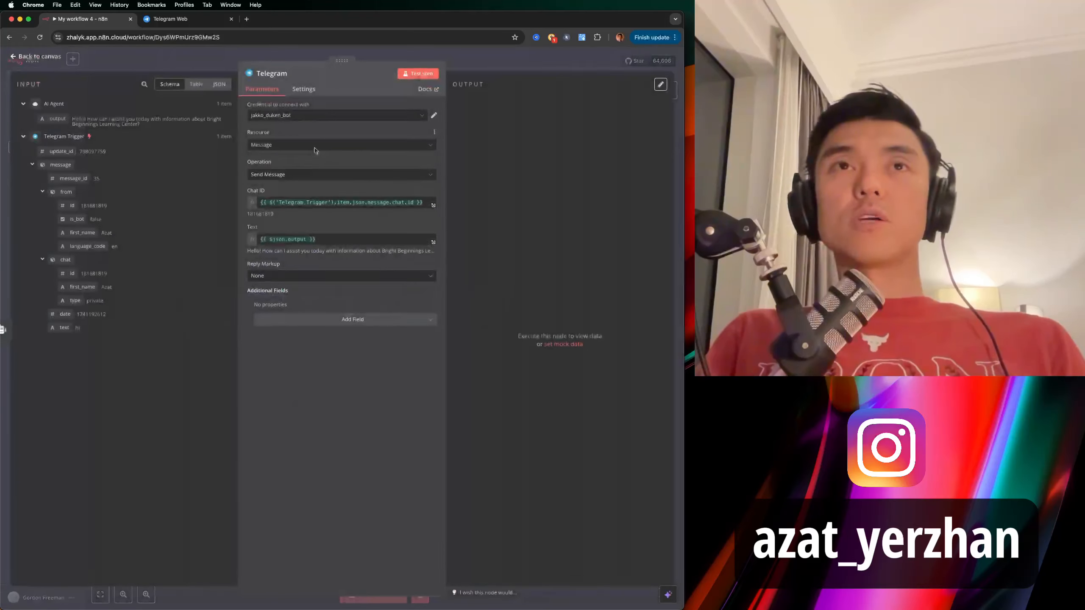
left_click(304, 116)
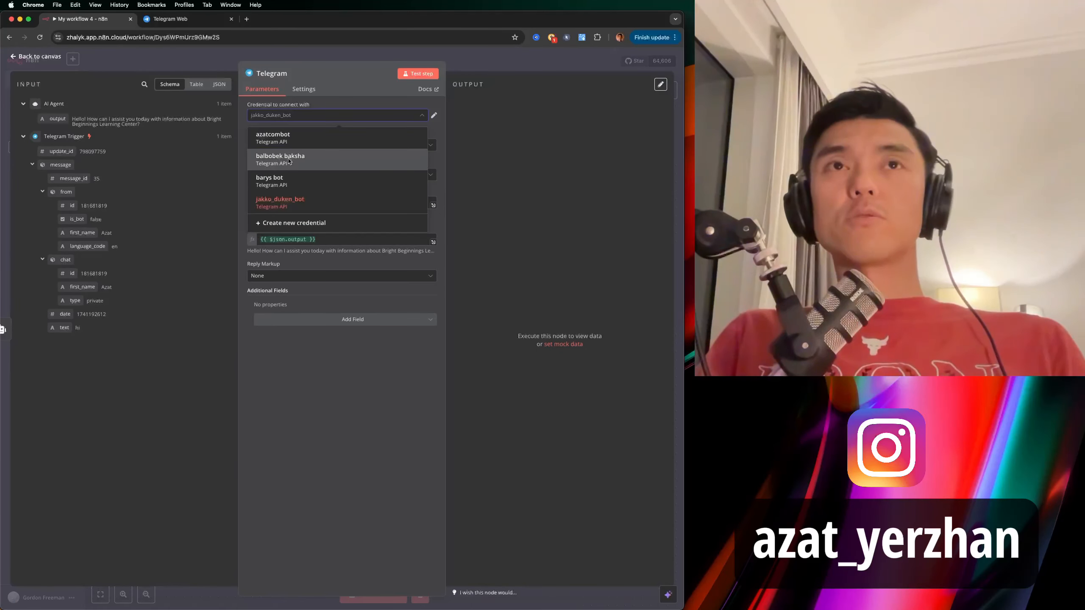
left_click(289, 161)
left_click(459, 60)
Save again and set My workflow 4 Active, then go to the Telegram Web bot chat.
left_click(557, 62)
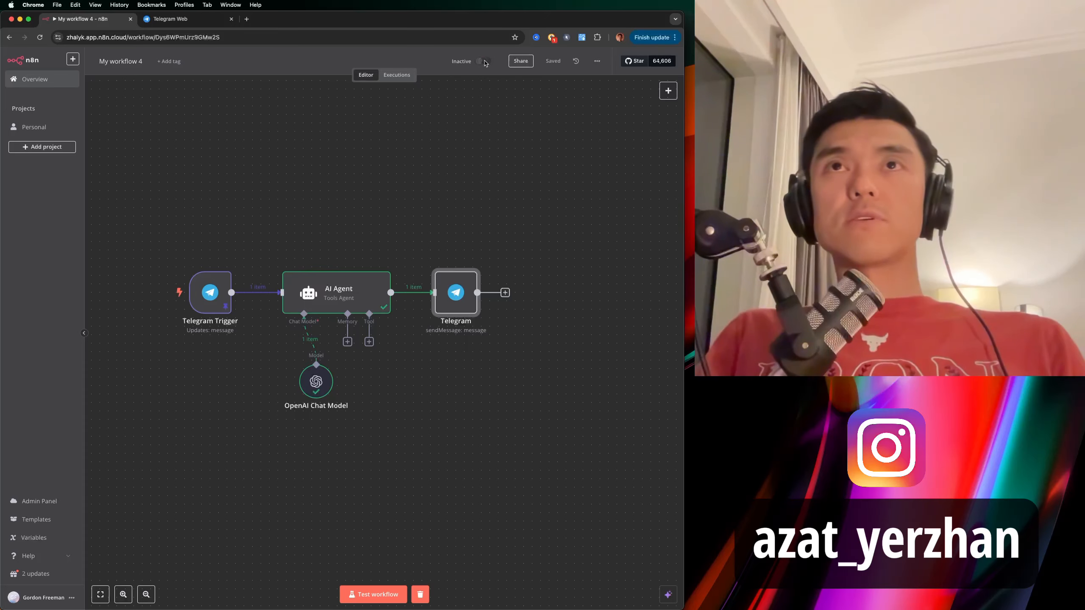
left_click(484, 61)
left_click(427, 281)
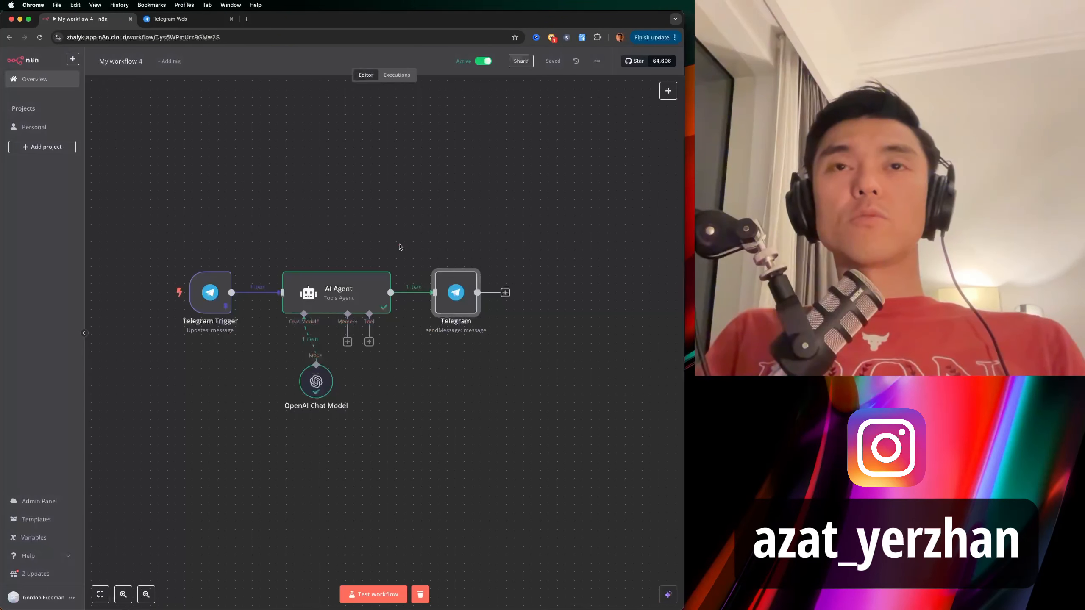
left_click(170, 19)
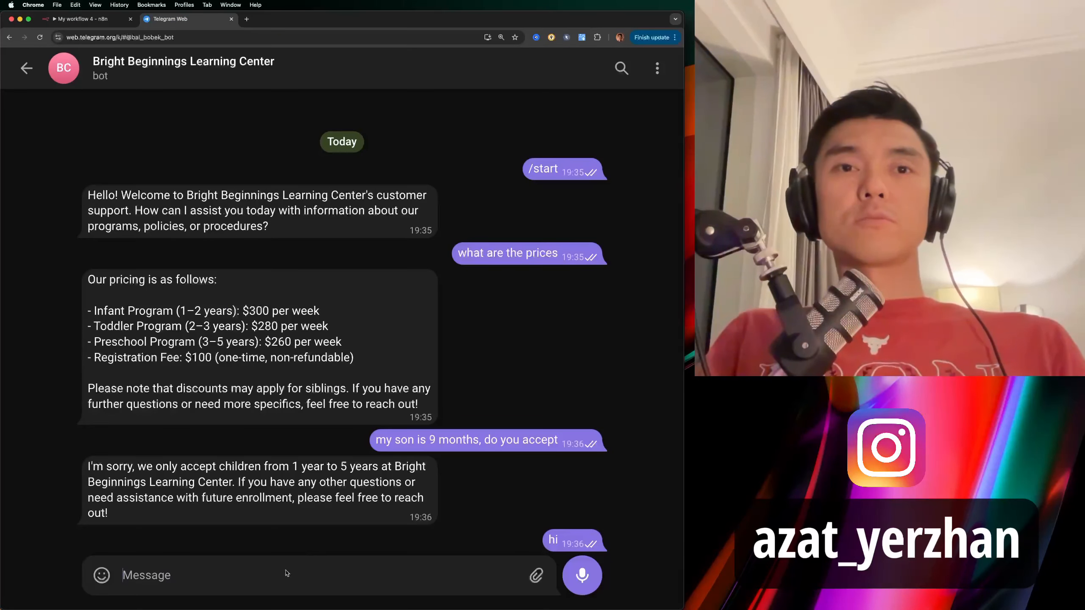
Send 'hi' to the bot and inspect the reply's automatic n8n attribution line.
type("hi")
key("Return")
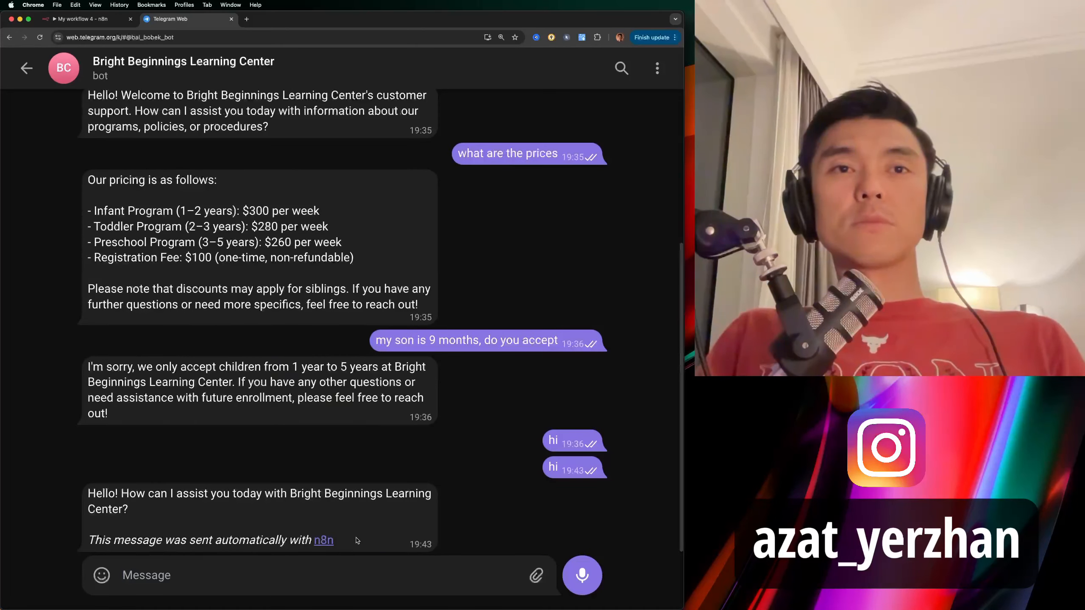
left_click_drag(354, 539, 88, 550)
left_click(252, 539)
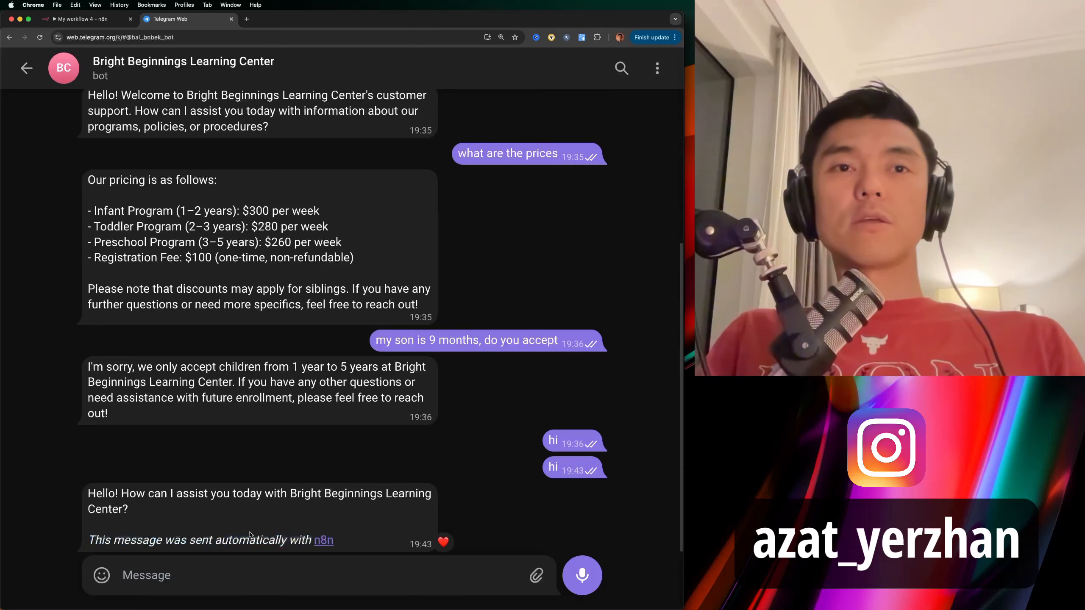
left_click(88, 21)
left_click(150, 20)
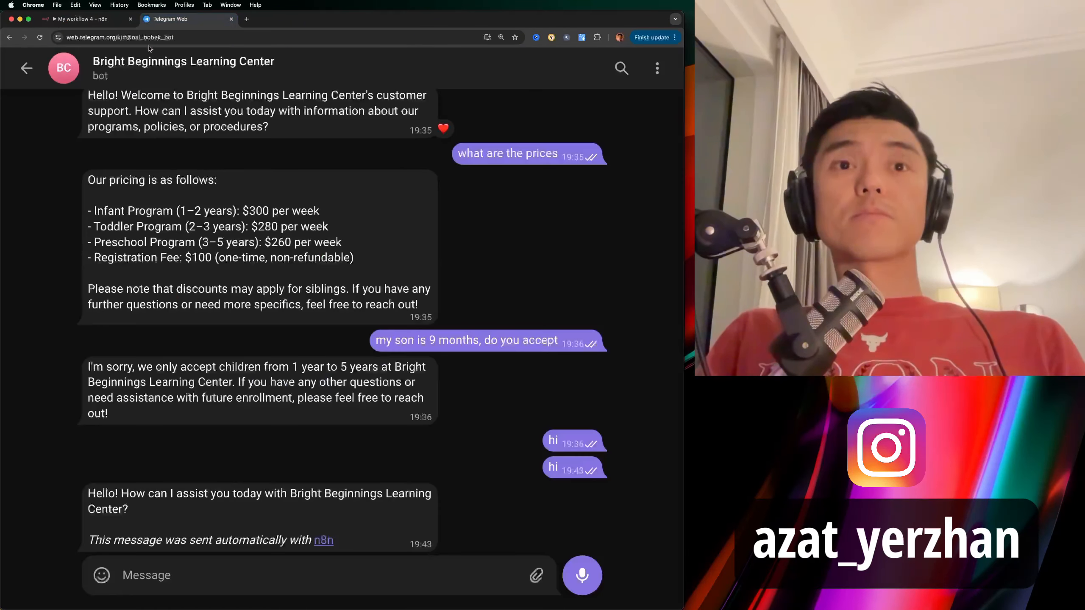
left_click_drag(93, 539, 309, 530)
Add the Append n8n Attribution option to the Telegram send node and switch it off.
left_click(81, 19)
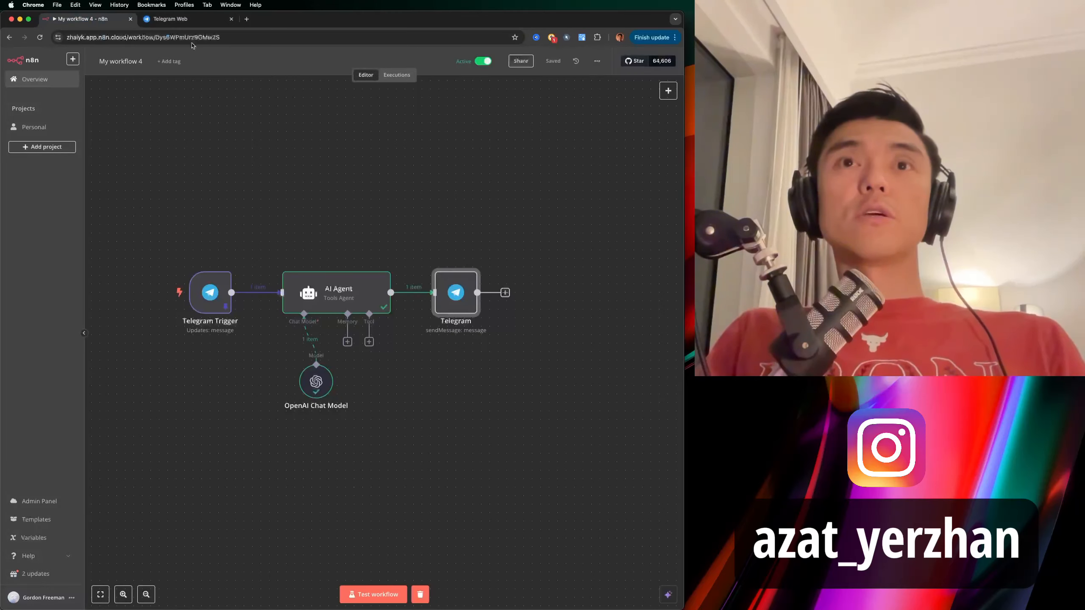
double_click(455, 301)
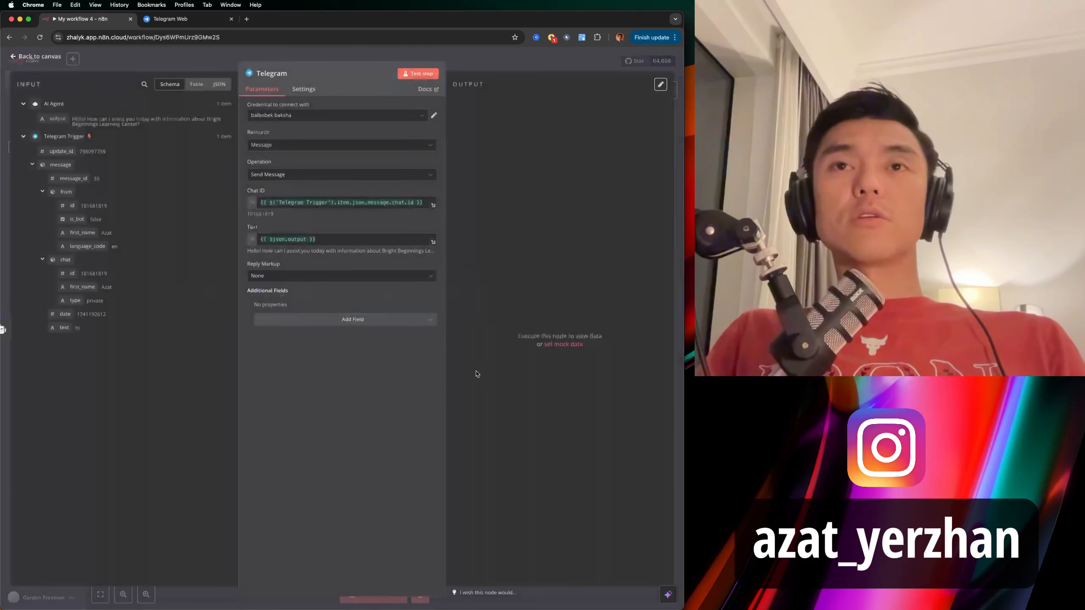
left_click(364, 321)
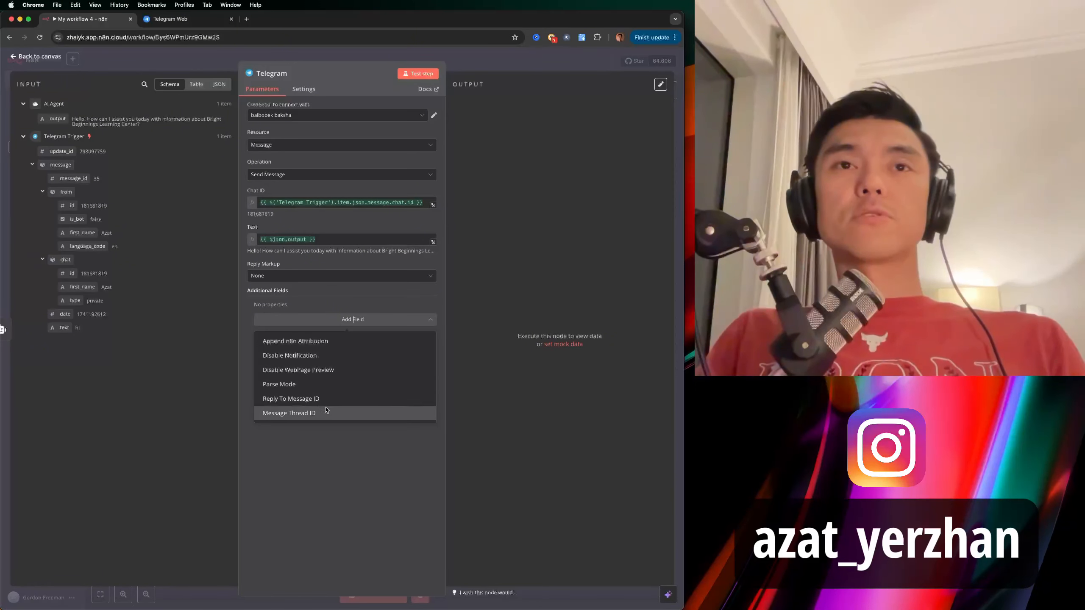
left_click(315, 344)
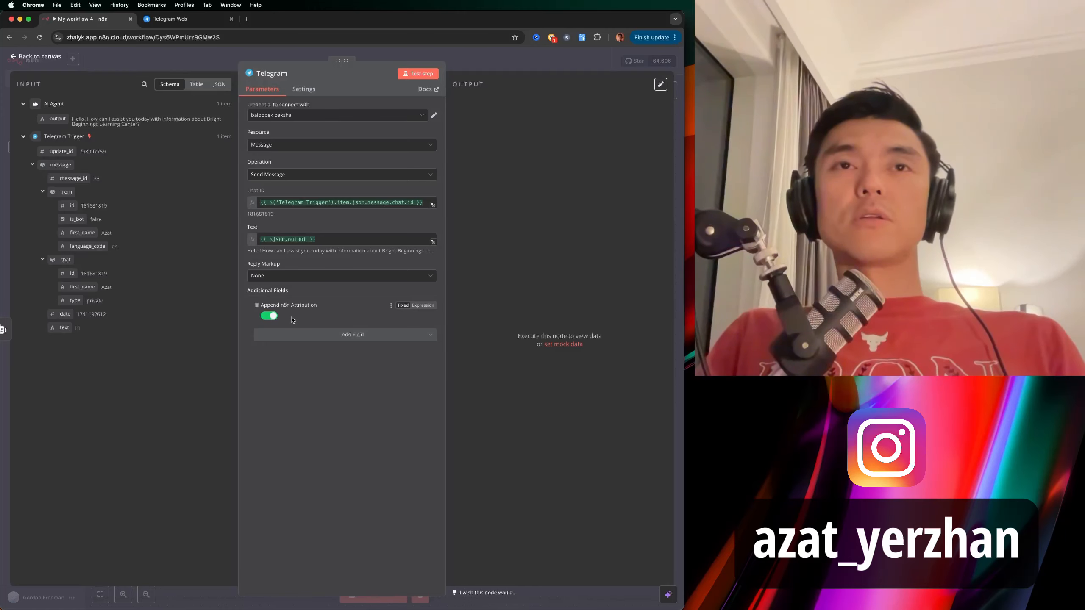
left_click(269, 316)
Save the workflow and return to the Telegram Web bot chat.
left_click(478, 62)
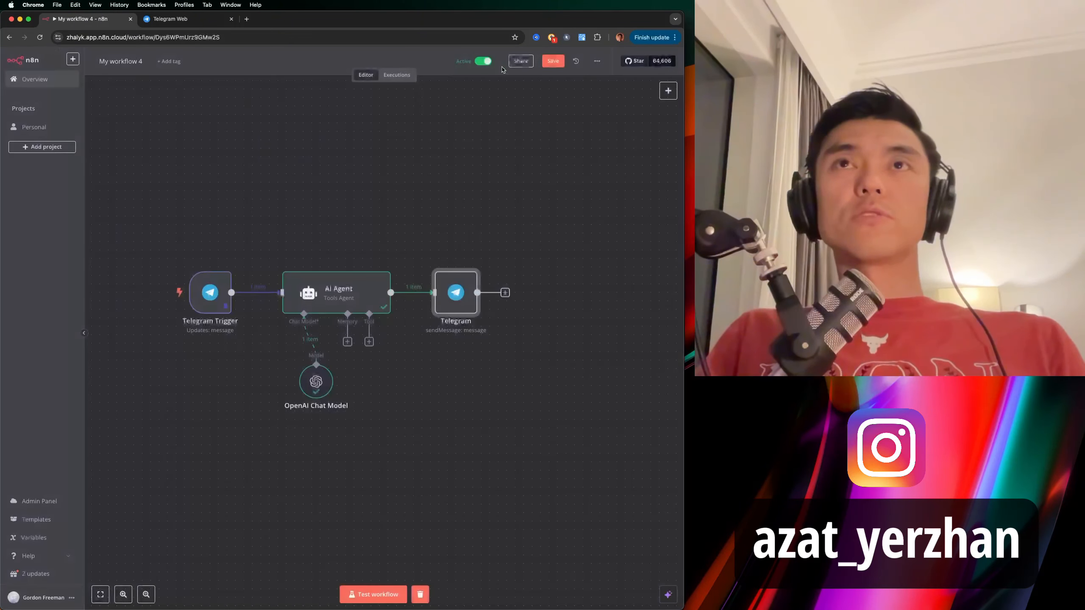
left_click(543, 62)
left_click(210, 19)
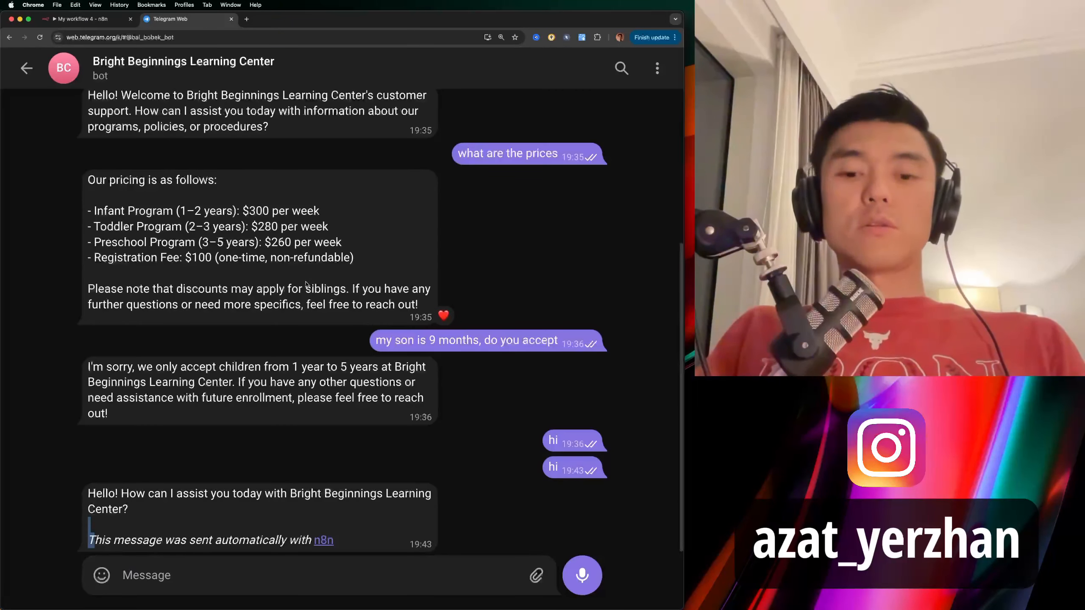
Send the bot 'hi' and then 'where are you located' in Telegram Web.
type("hi")
key("Return")
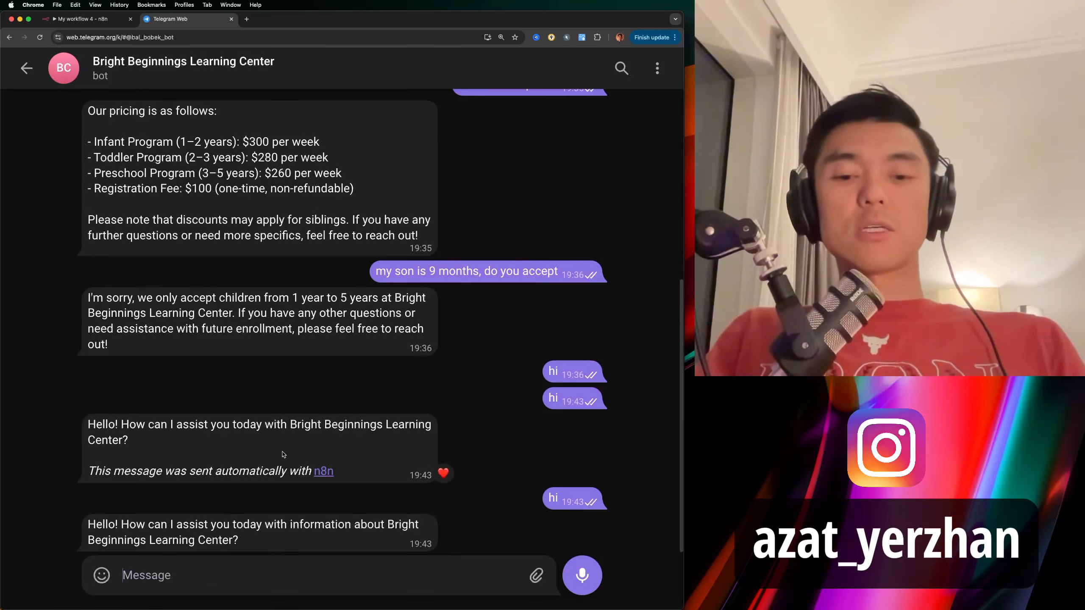
type("wh")
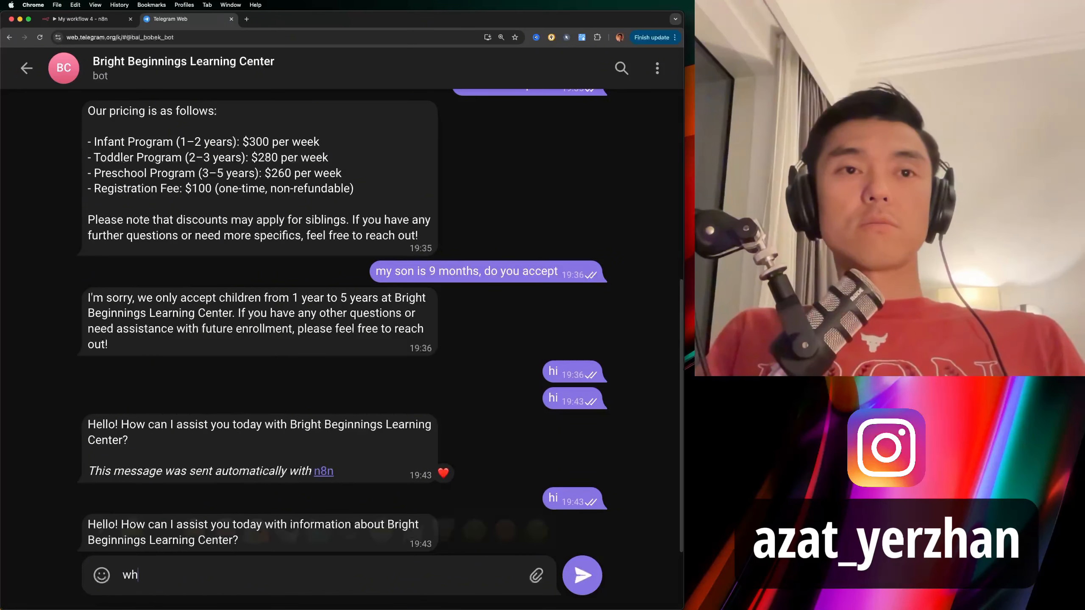
type("ere are you located")
key("Return")
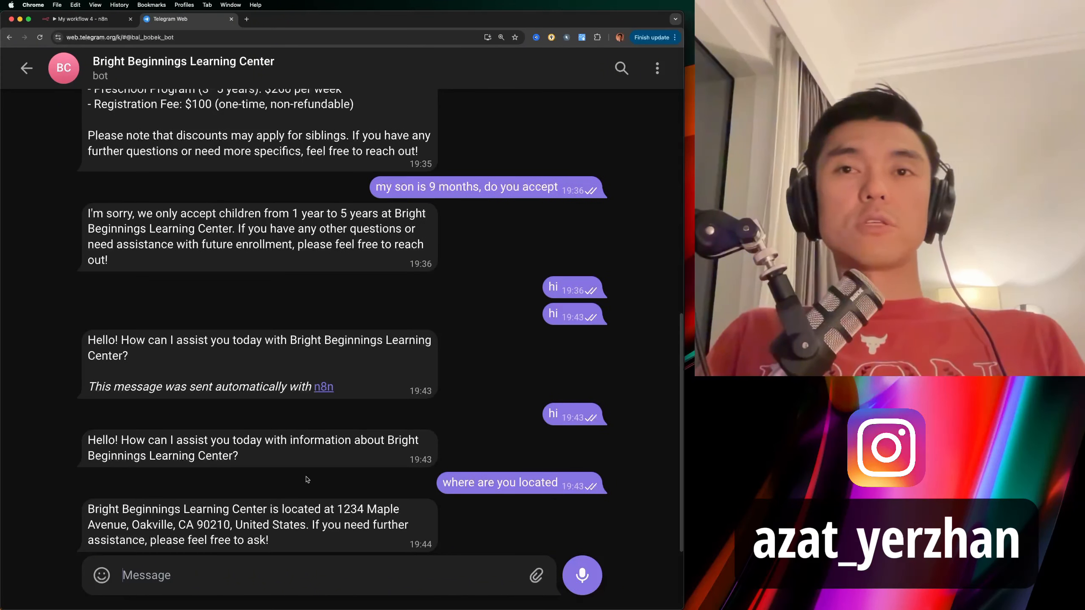
left_click(106, 22)
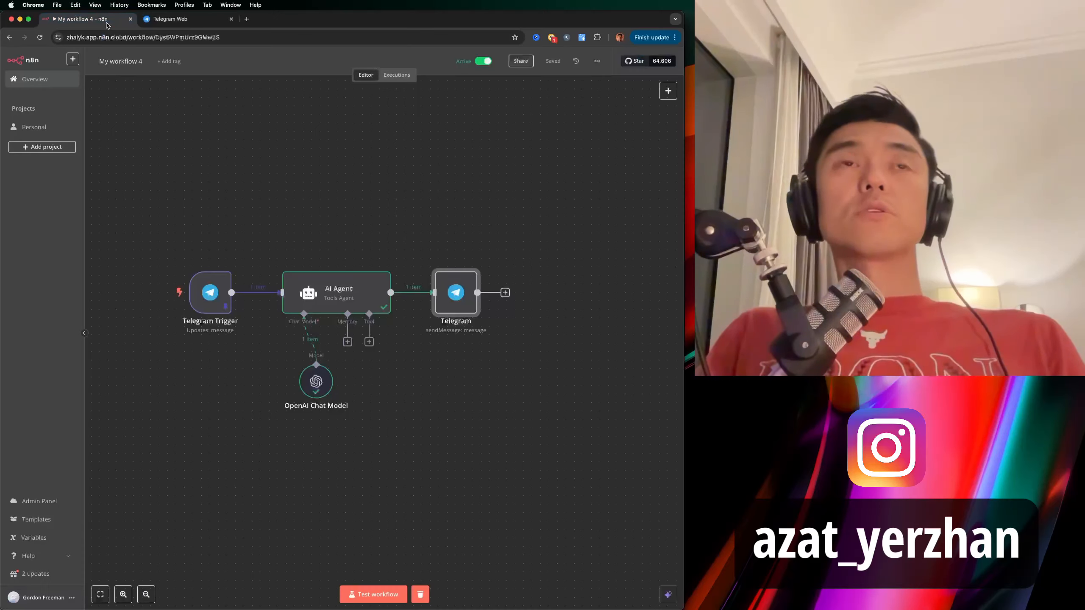